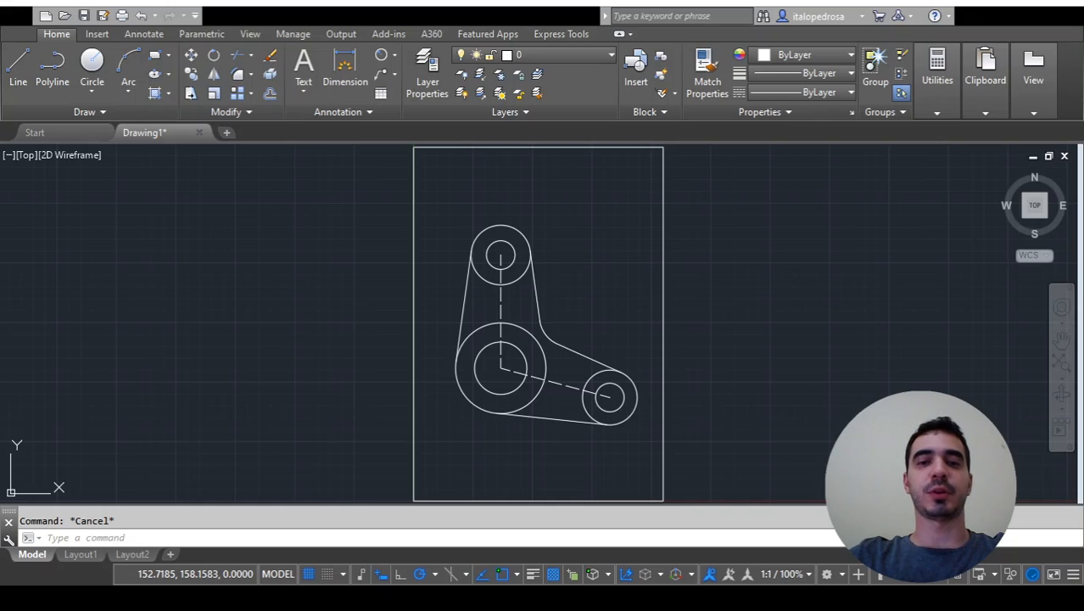
- Try erasing the outer circle of the upper boss, and undo the deletion
scroll(463, 303, up, 3)
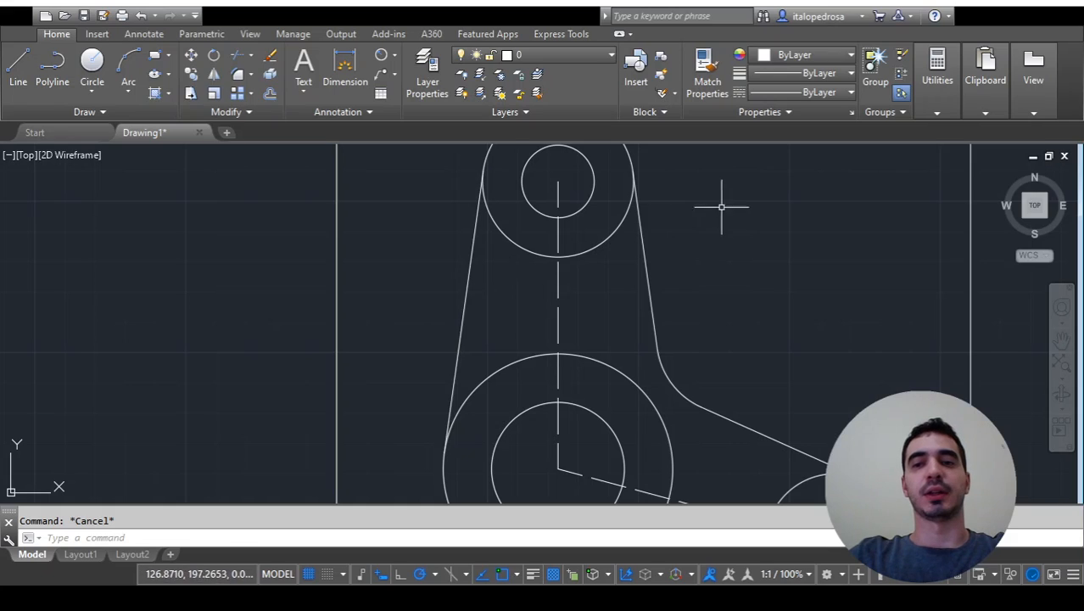
click(1060, 340)
drag(772, 274, 782, 332)
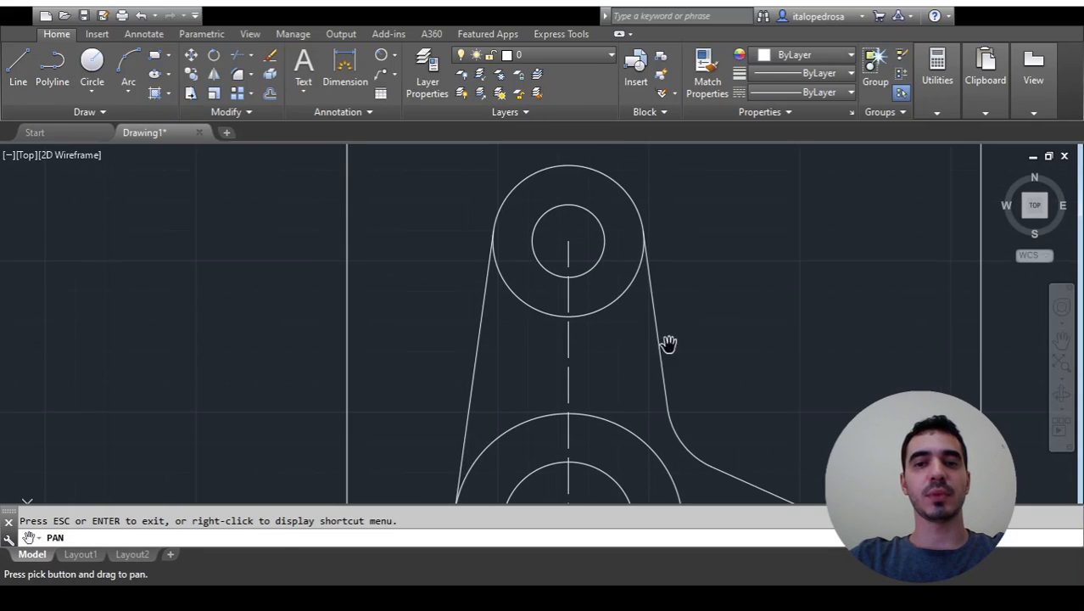
key(Escape)
click(607, 306)
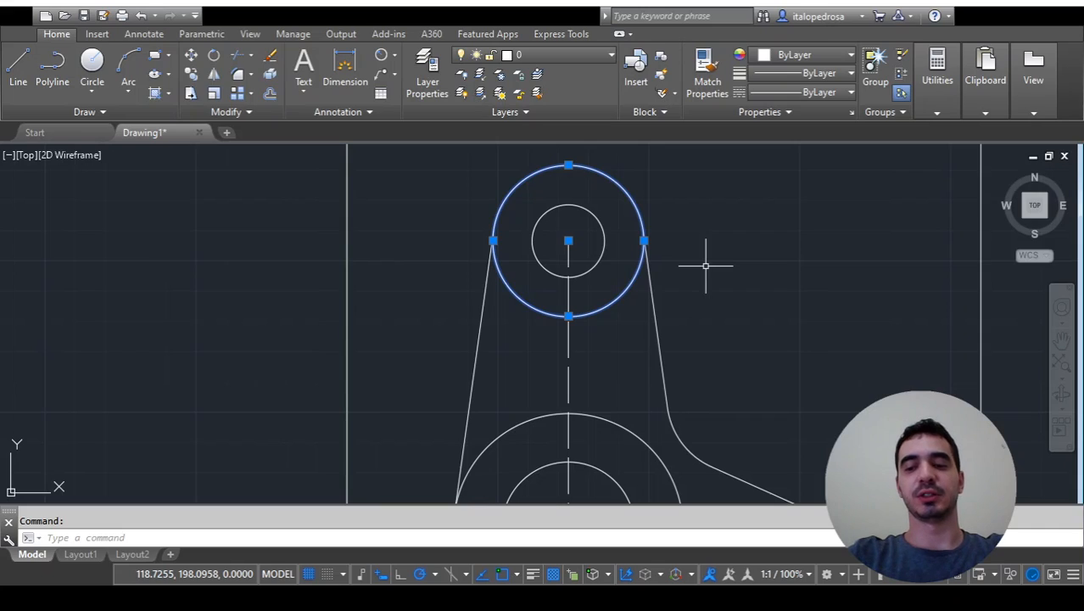
key(Delete)
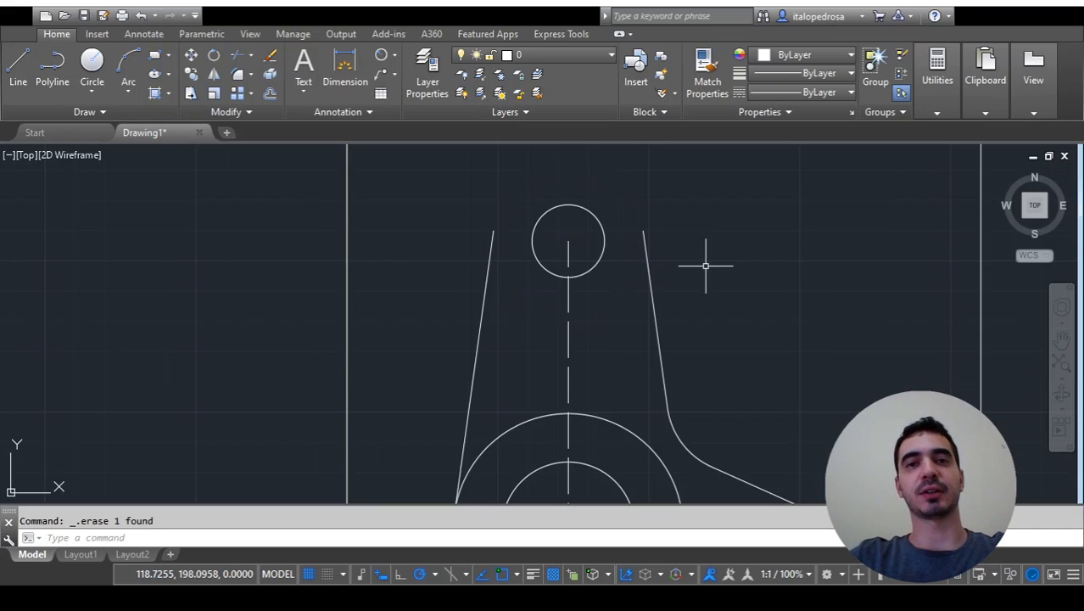
key(ctrl+z)
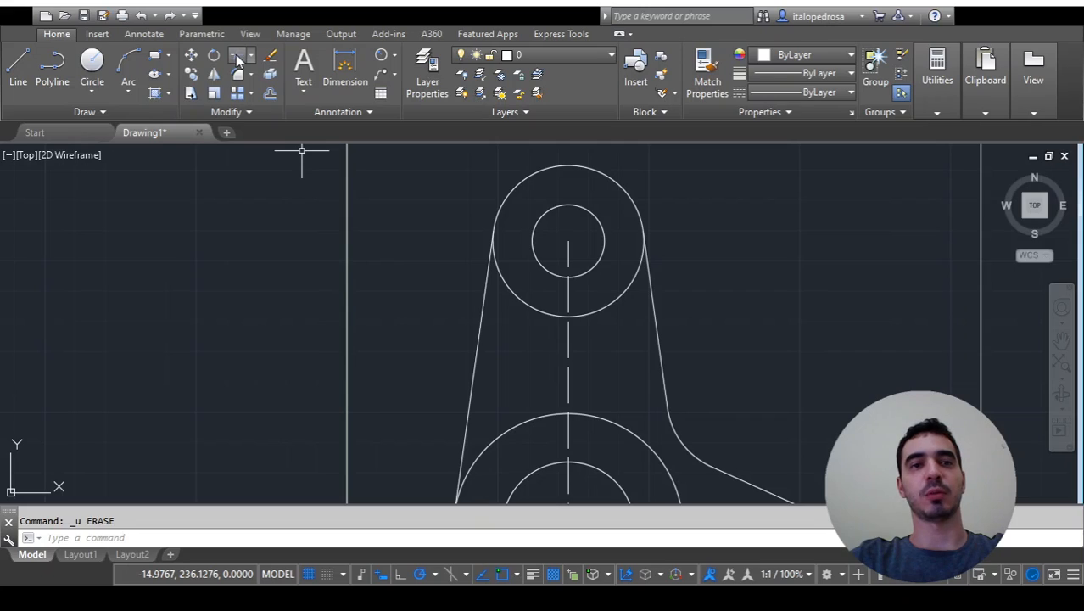
- Trim away the lower arc of the upper boss's outer circle, using the circle and its two tangent lines as cutting edges
text(TRIM)
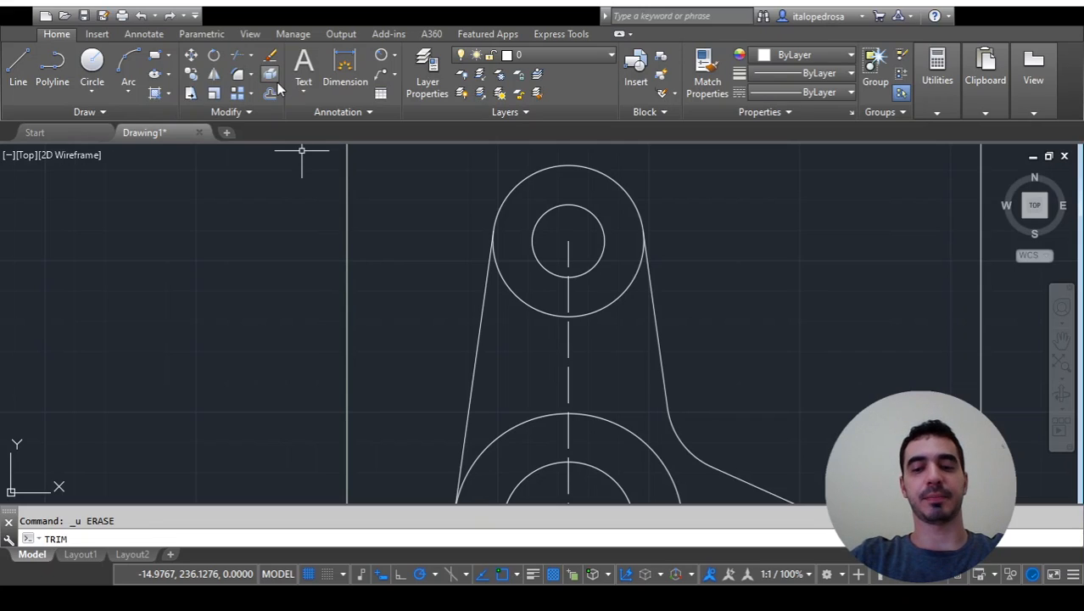
key(Return)
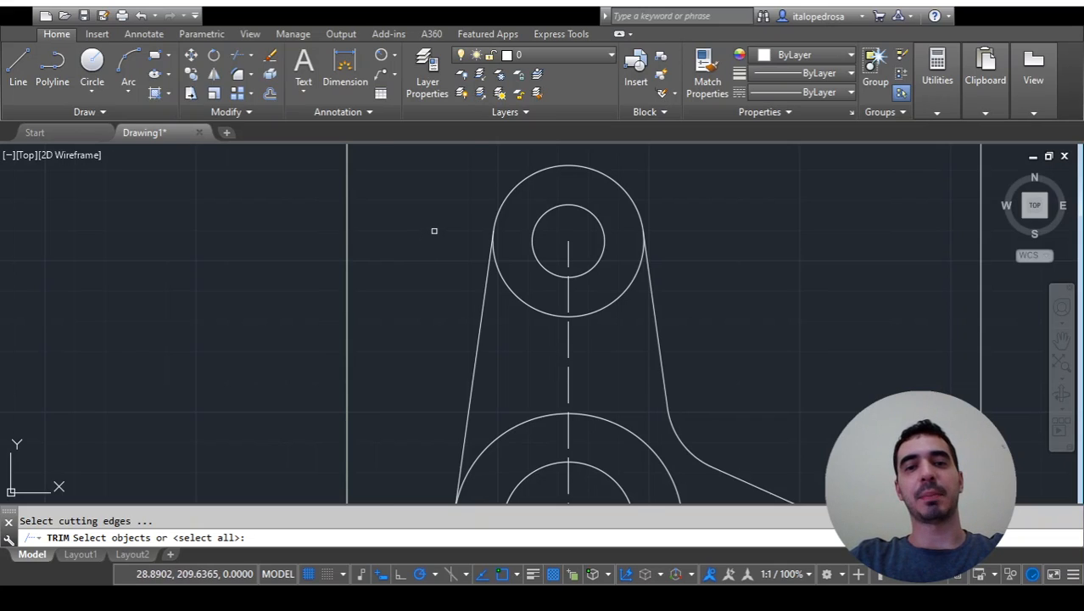
scroll(433, 231, down, 1)
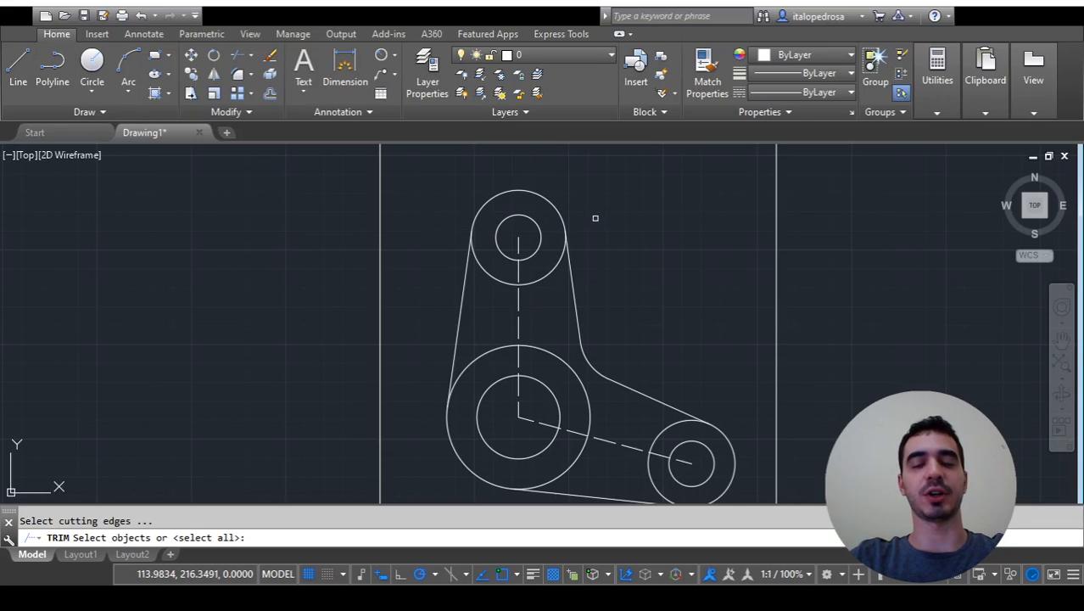
click(553, 270)
click(570, 278)
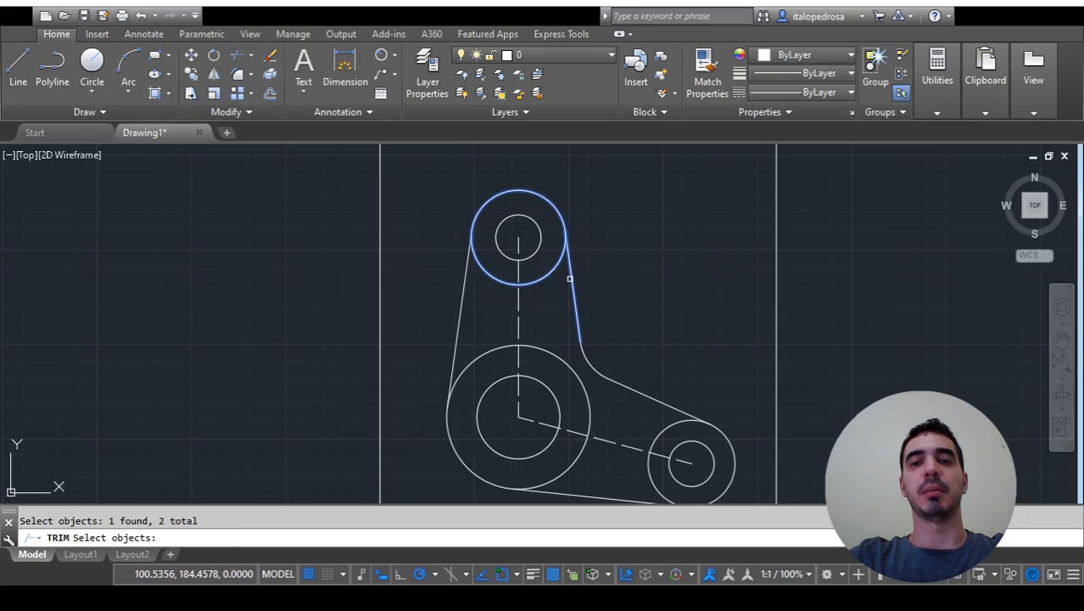
click(463, 292)
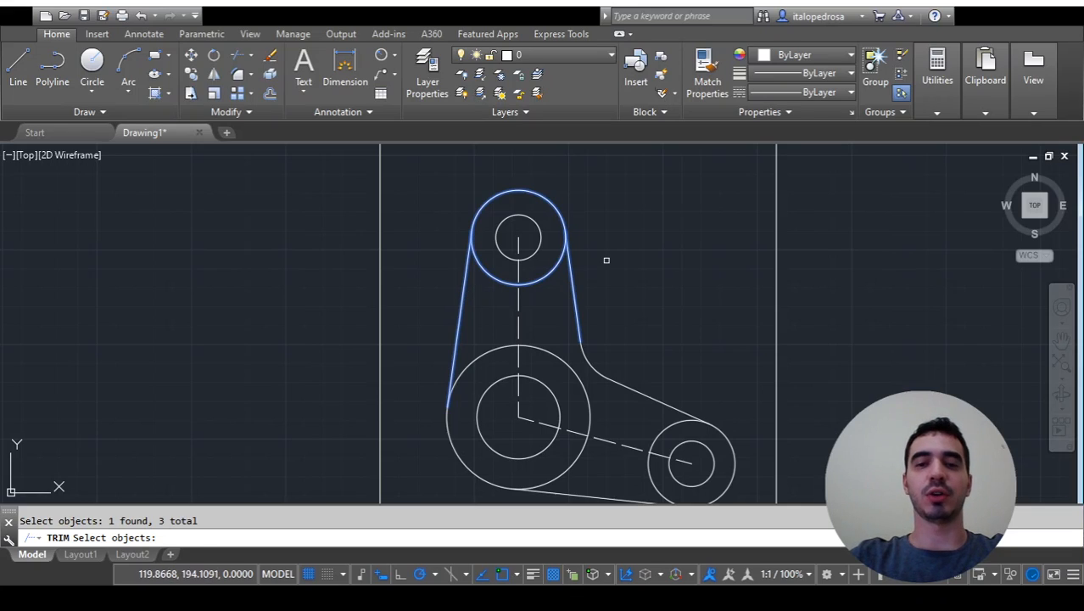
key(Return)
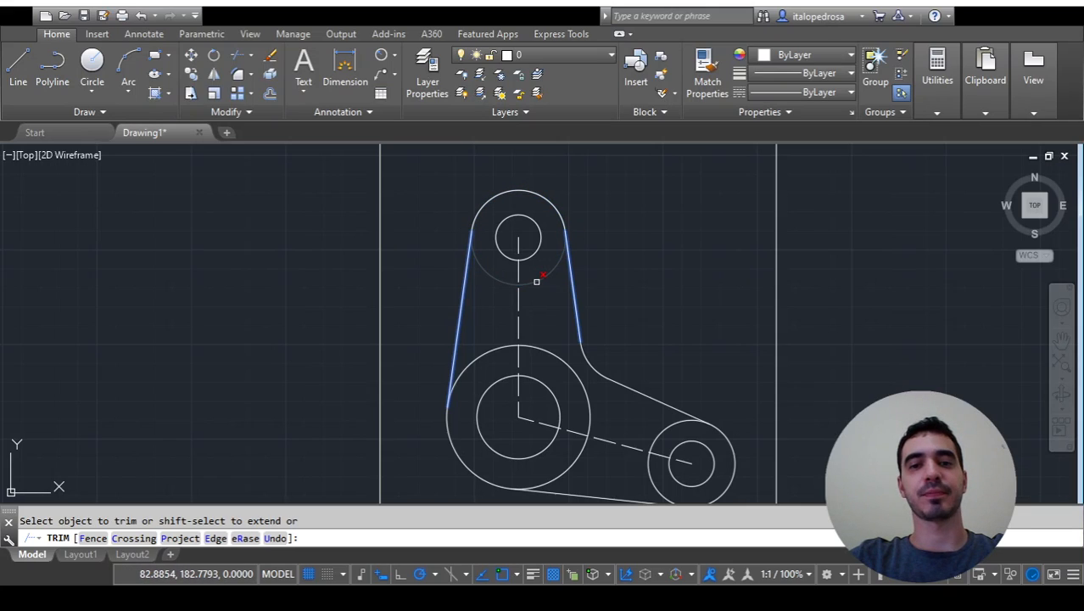
click(536, 280)
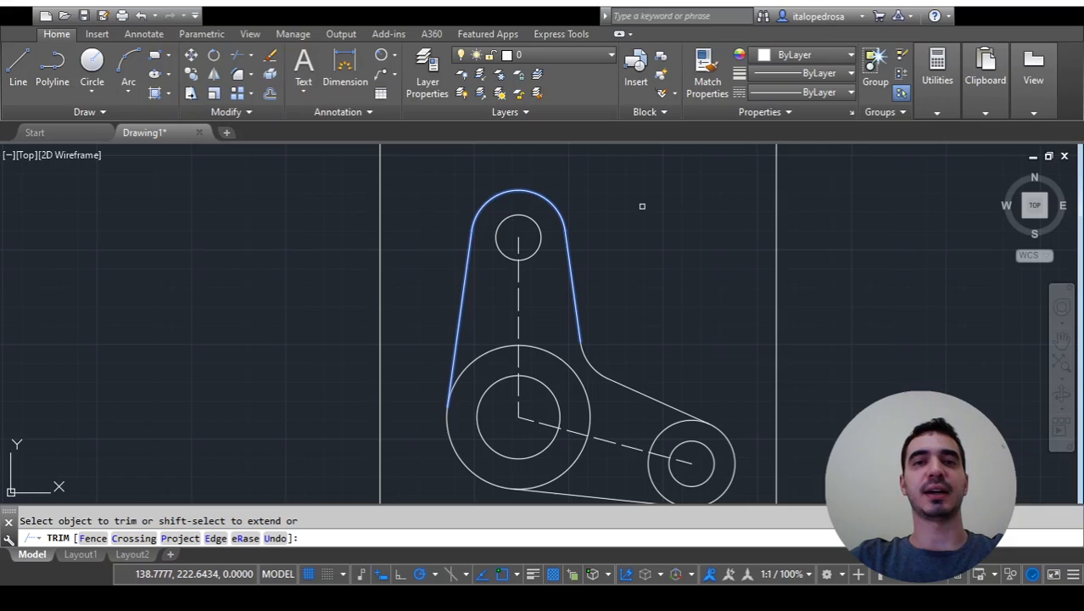
key(Escape)
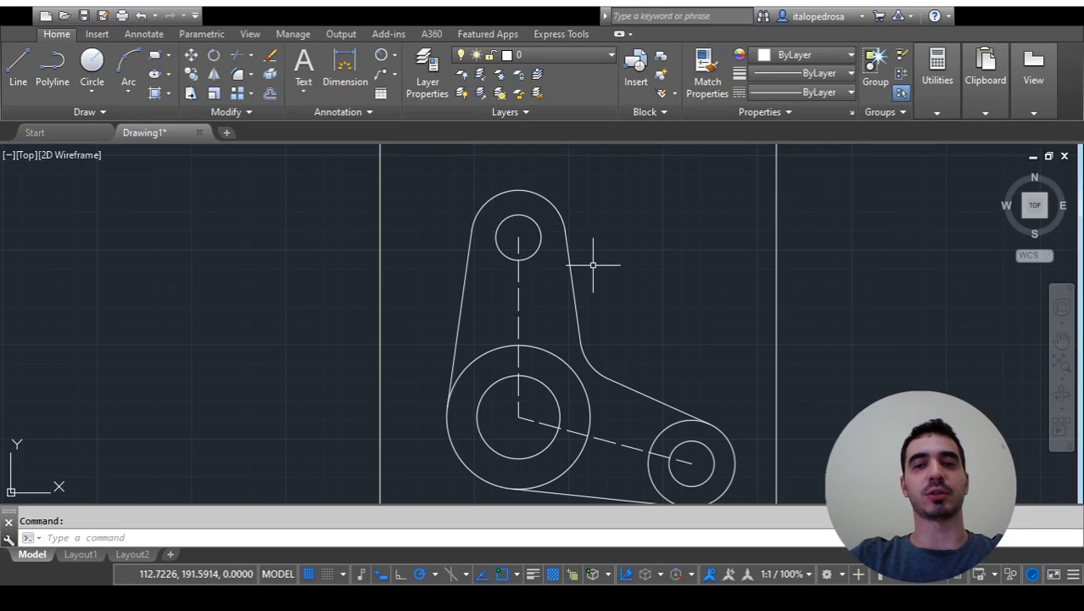
- Trim away the inner-side arcs of the lower-right boss's outer circle, using all objects as cutting edges
click(1061, 339)
drag(861, 447, 727, 306)
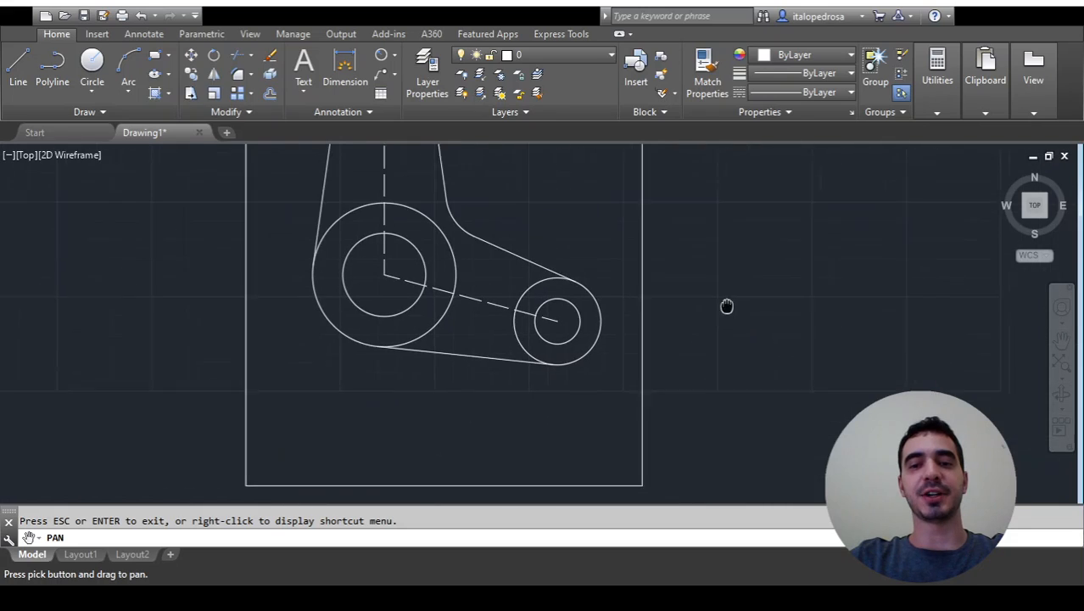
scroll(593, 318, up, 2)
key(Escape)
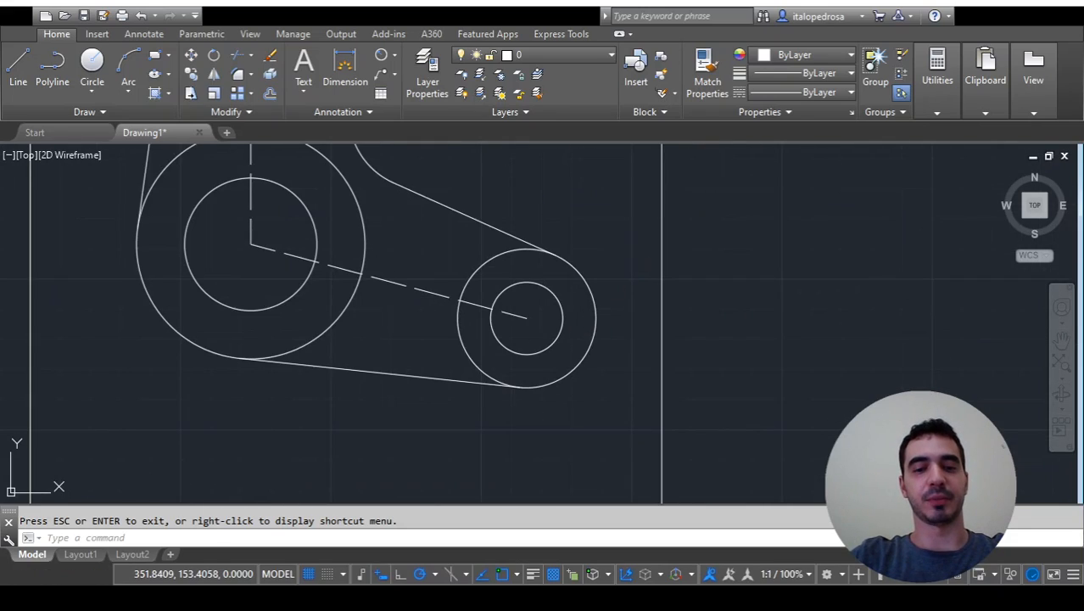
text(tr)
key(Return)
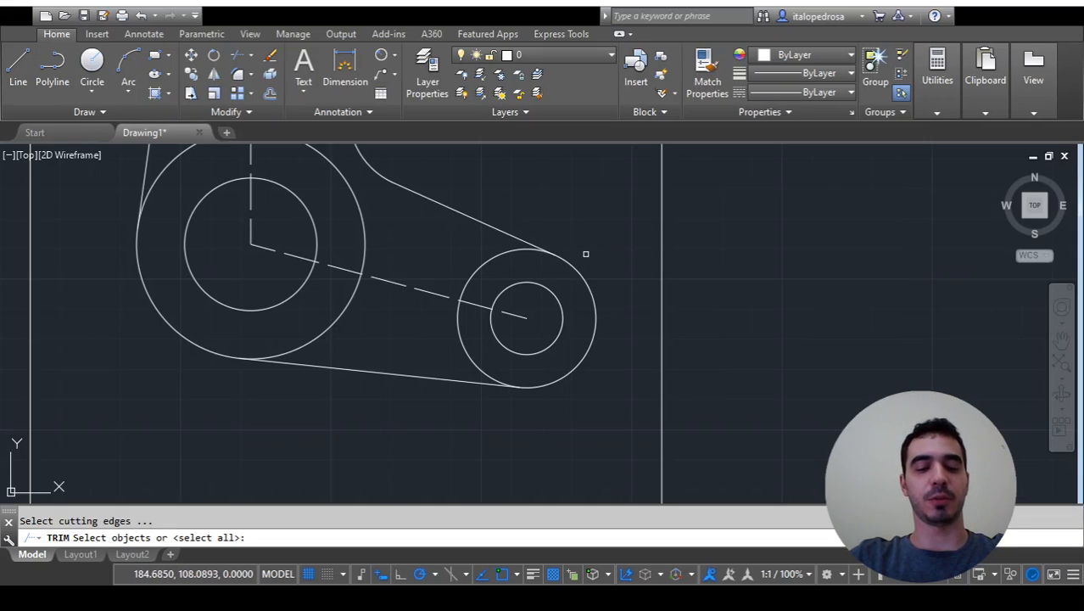
key(Return)
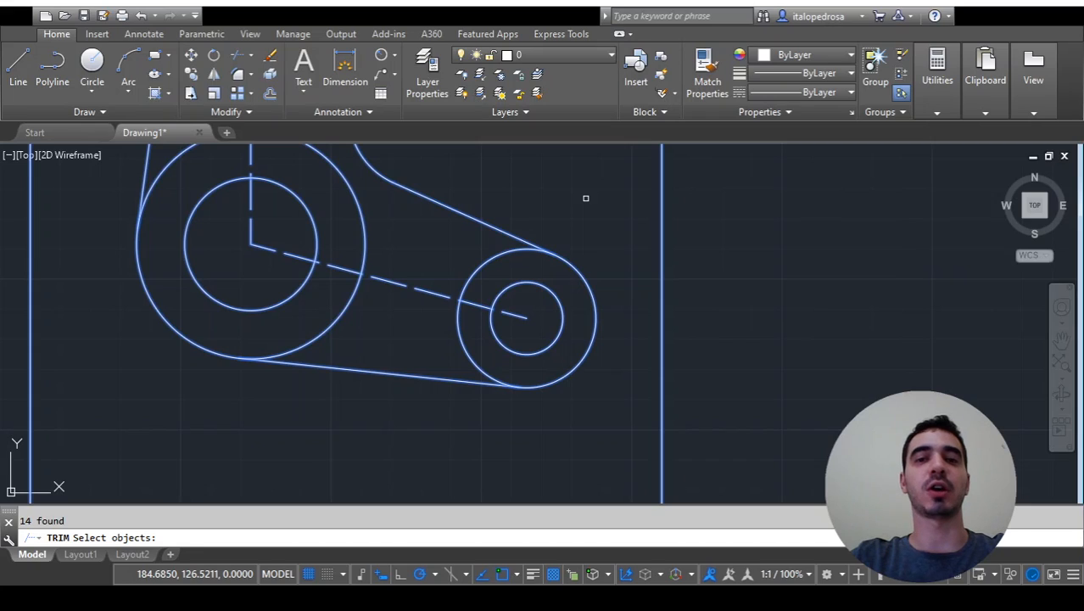
key(Return)
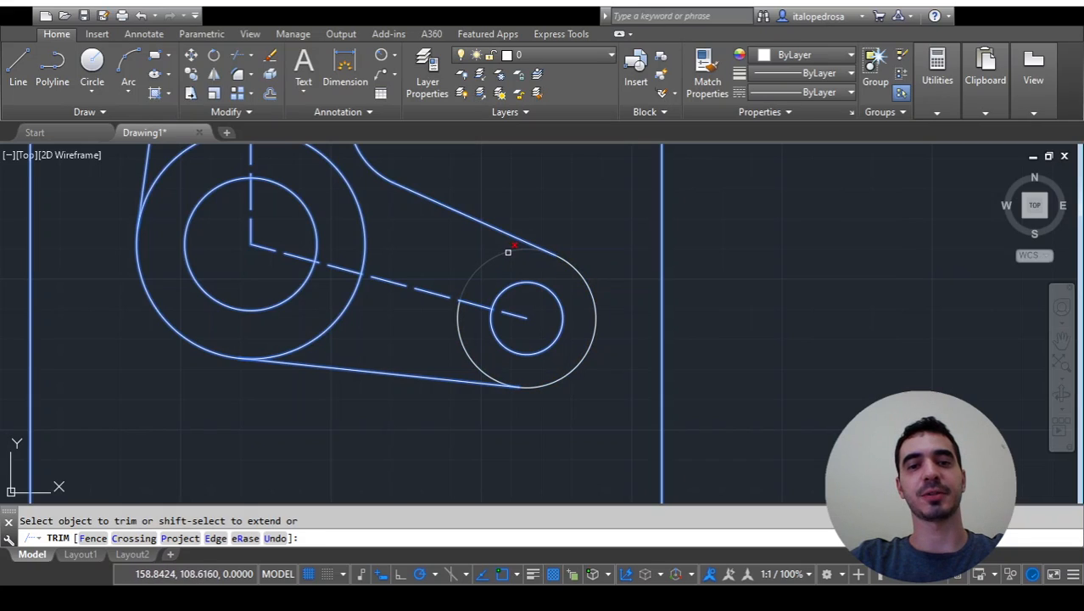
click(508, 252)
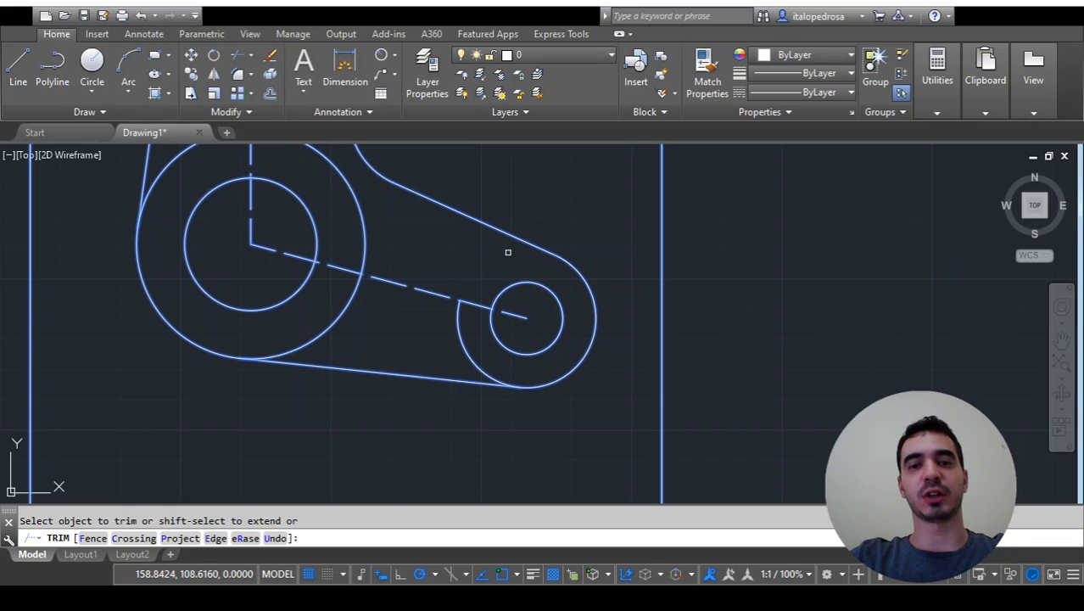
click(459, 329)
scroll(520, 207, down, 4)
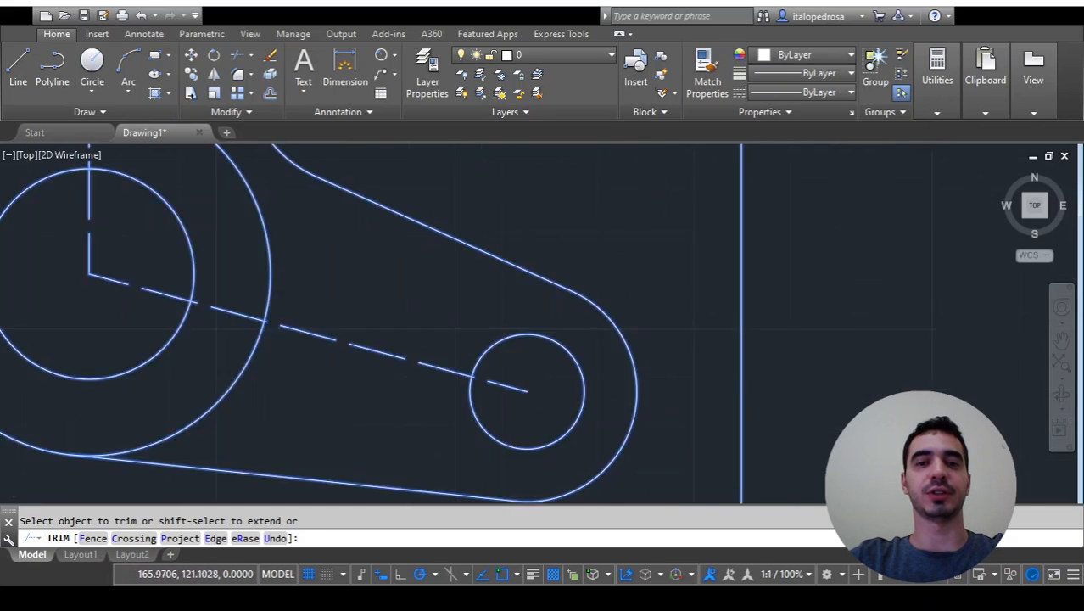
scroll(508, 240, down, 2)
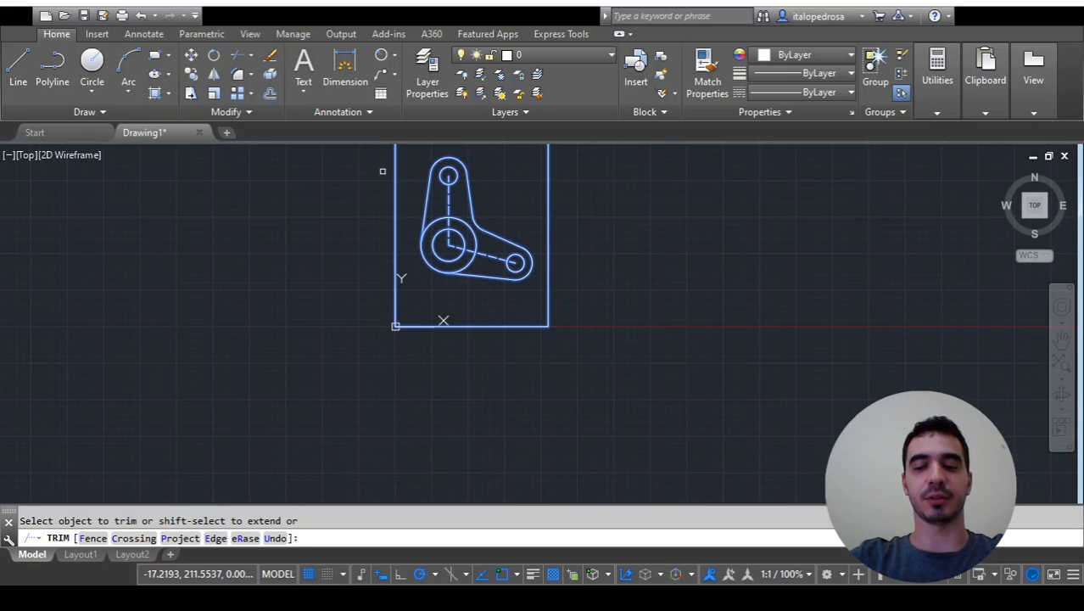
key(Escape)
- Dimension the vertical distance between the upper hole's center and the large hole's center, placed beside the part's left edge
click(1061, 342)
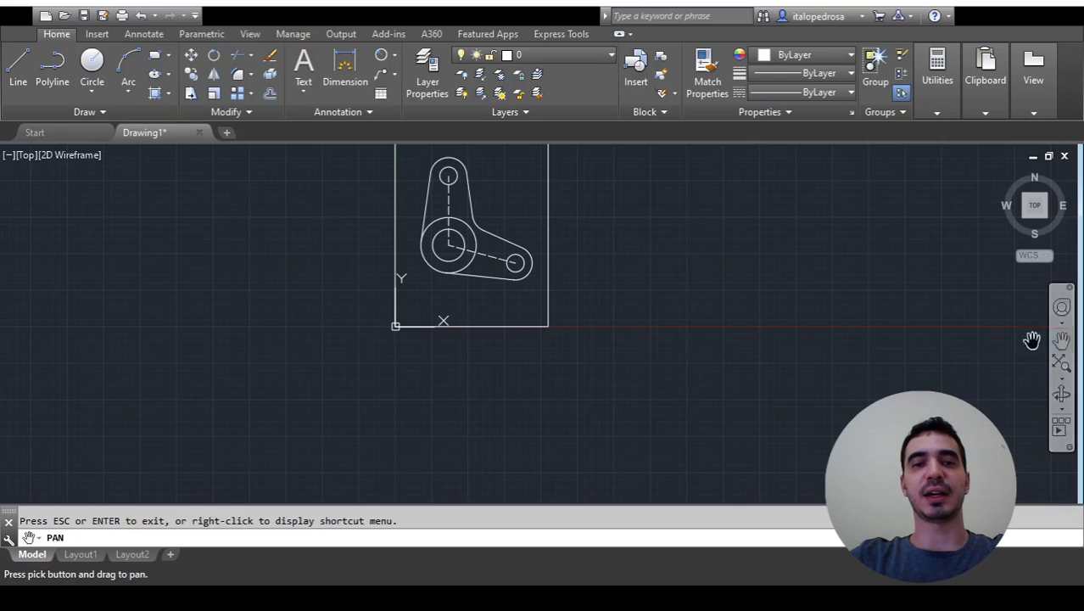
click(1062, 363)
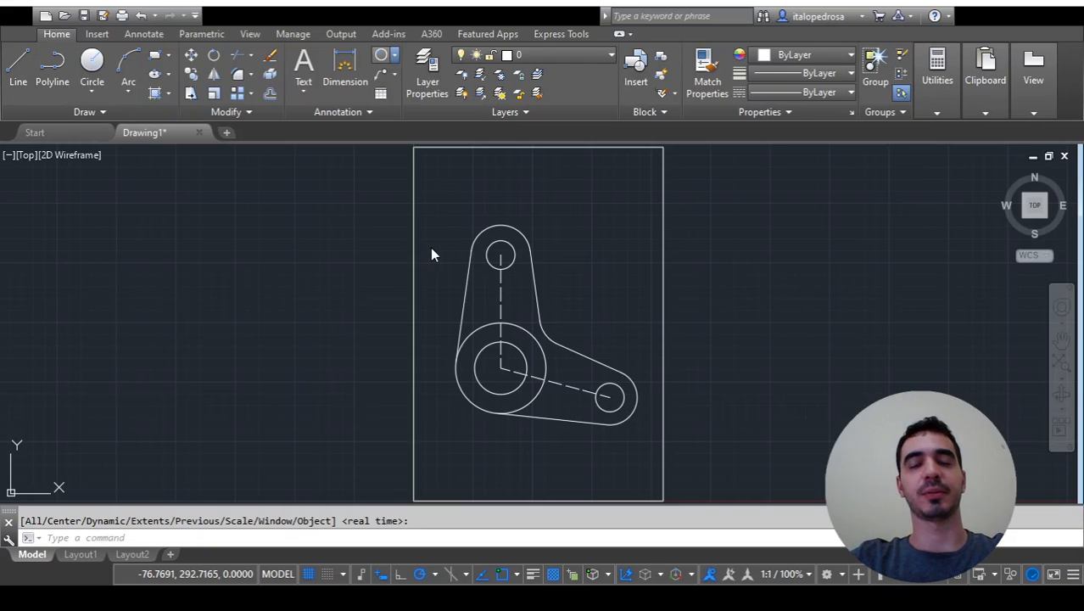
click(339, 76)
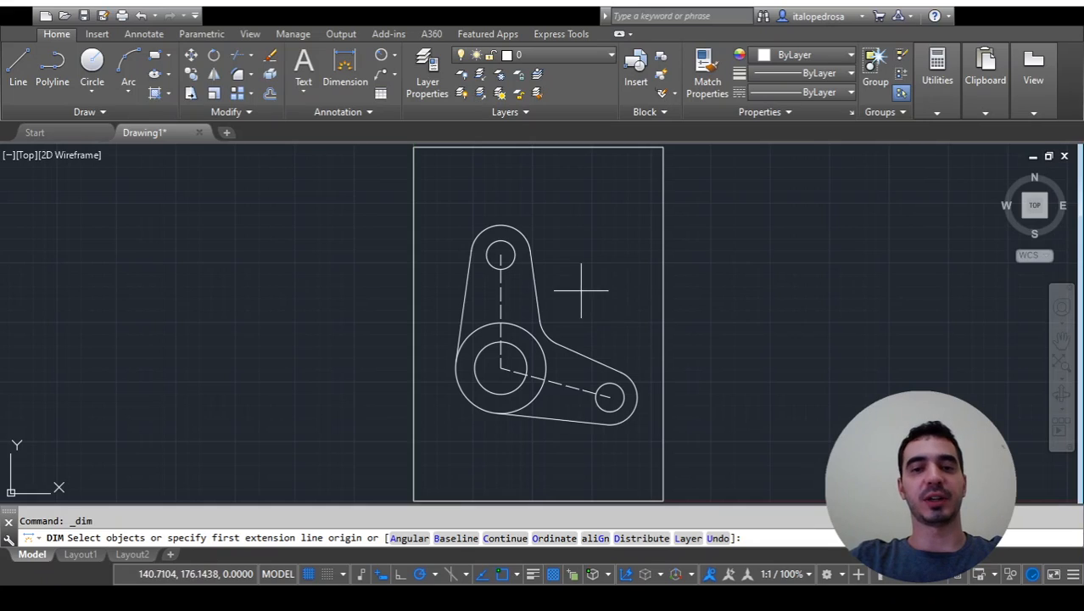
click(501, 253)
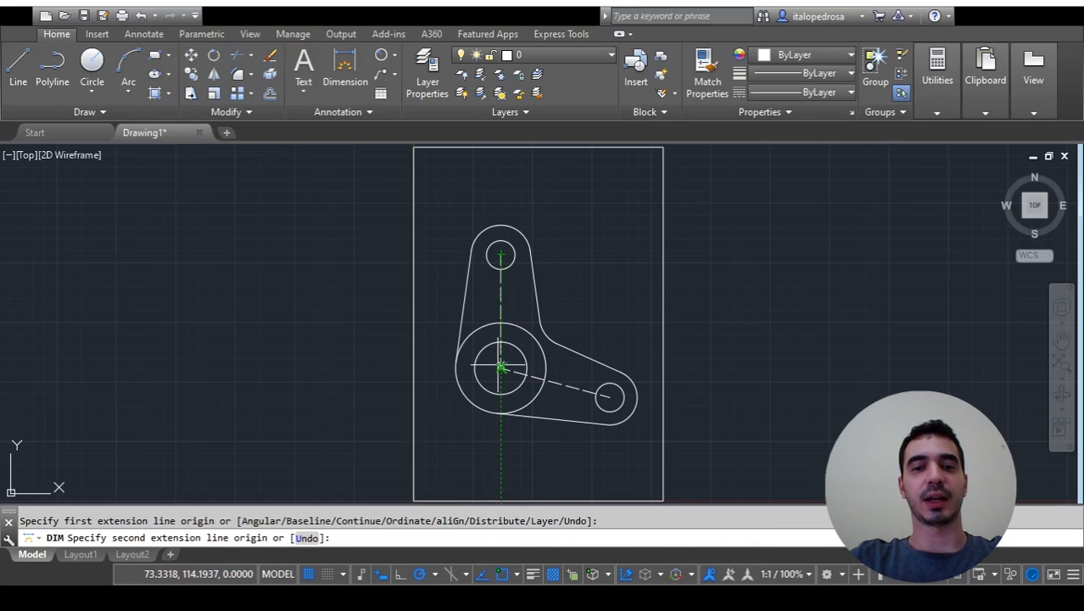
click(500, 367)
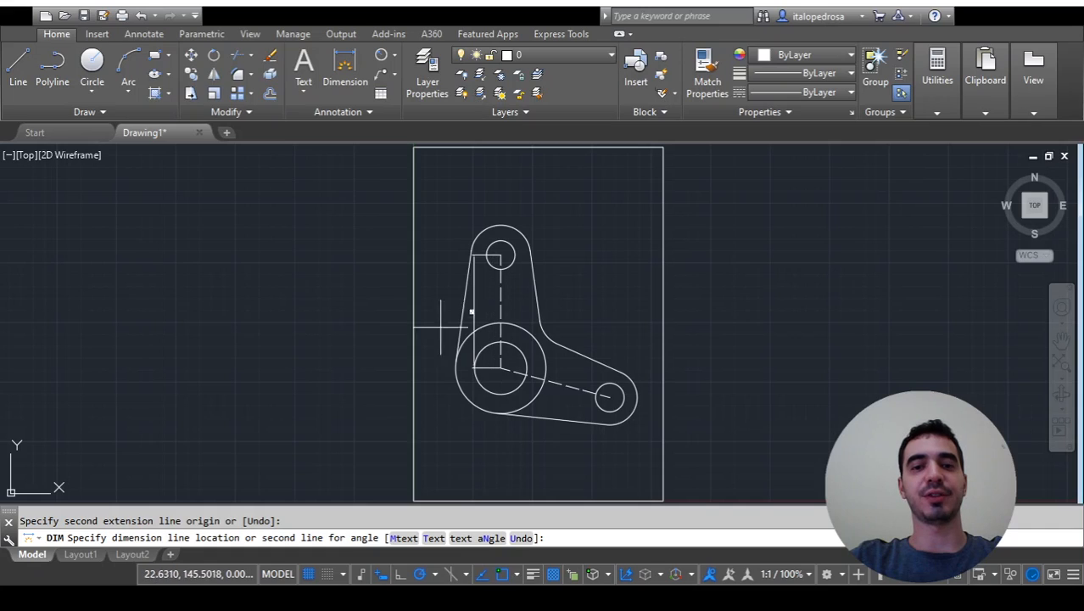
key(Escape)
- Add an aligned dimension from the large hole's center to the lower-right hole's center, placed below the arm
scroll(424, 306, up, 6)
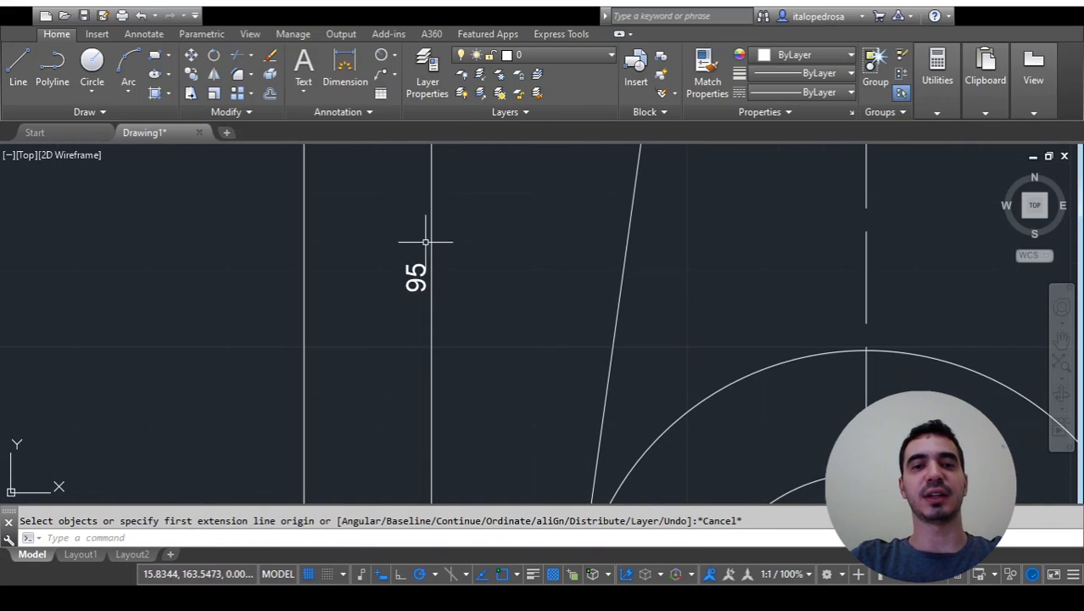
scroll(424, 261, down, 2)
scroll(425, 261, down, 2)
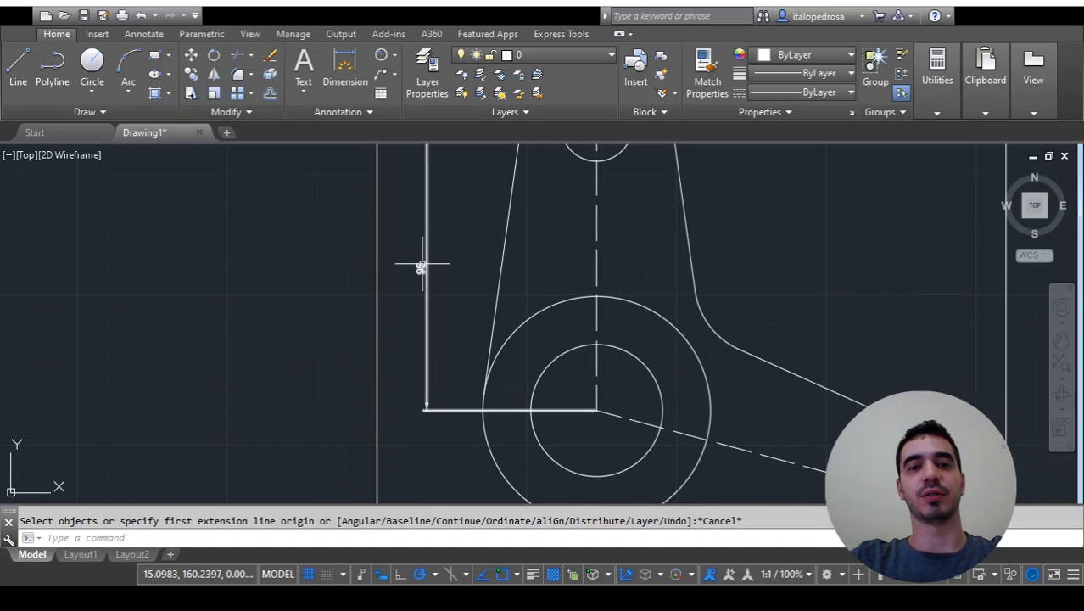
scroll(424, 264, down, 2)
scroll(437, 253, up, 1)
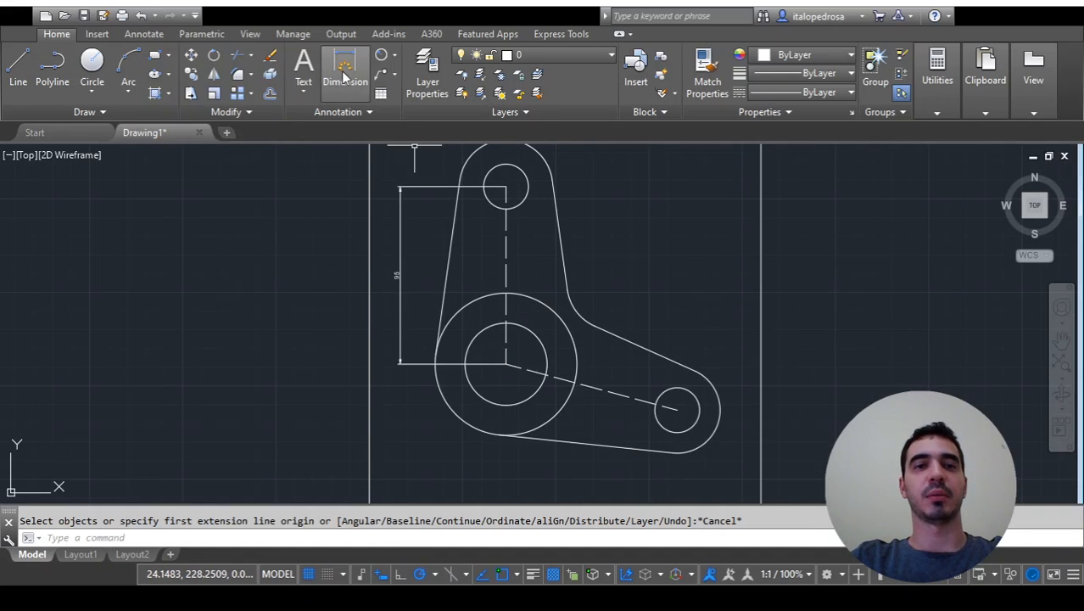
click(344, 68)
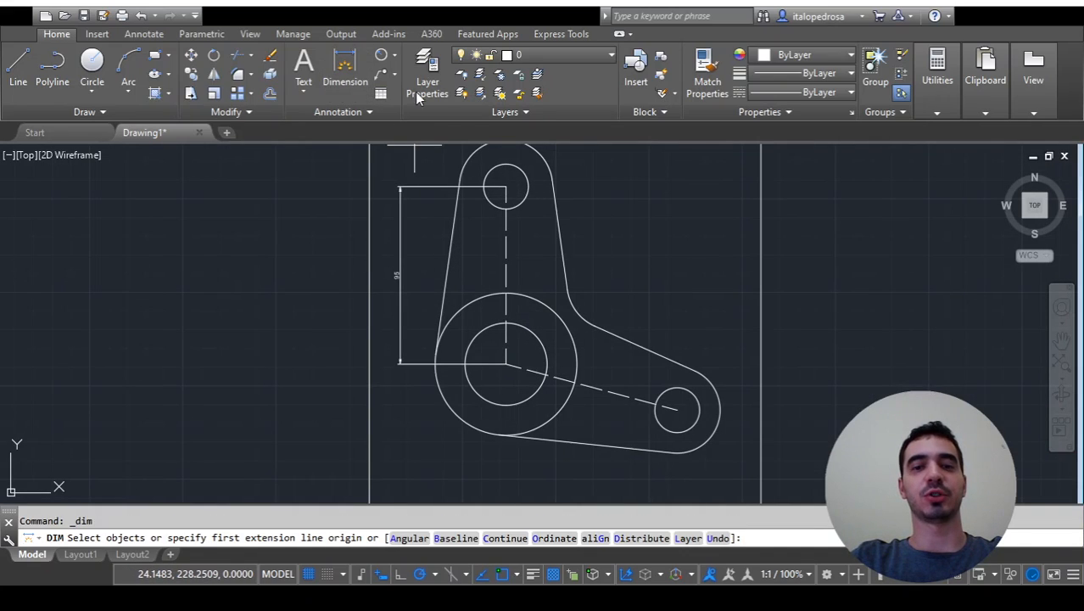
click(506, 365)
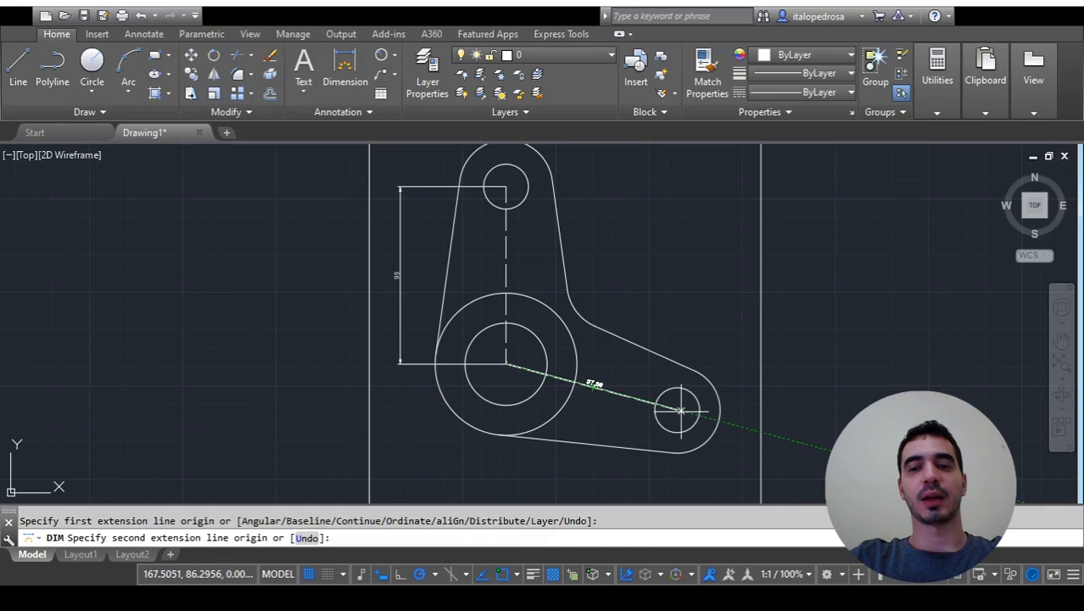
click(679, 411)
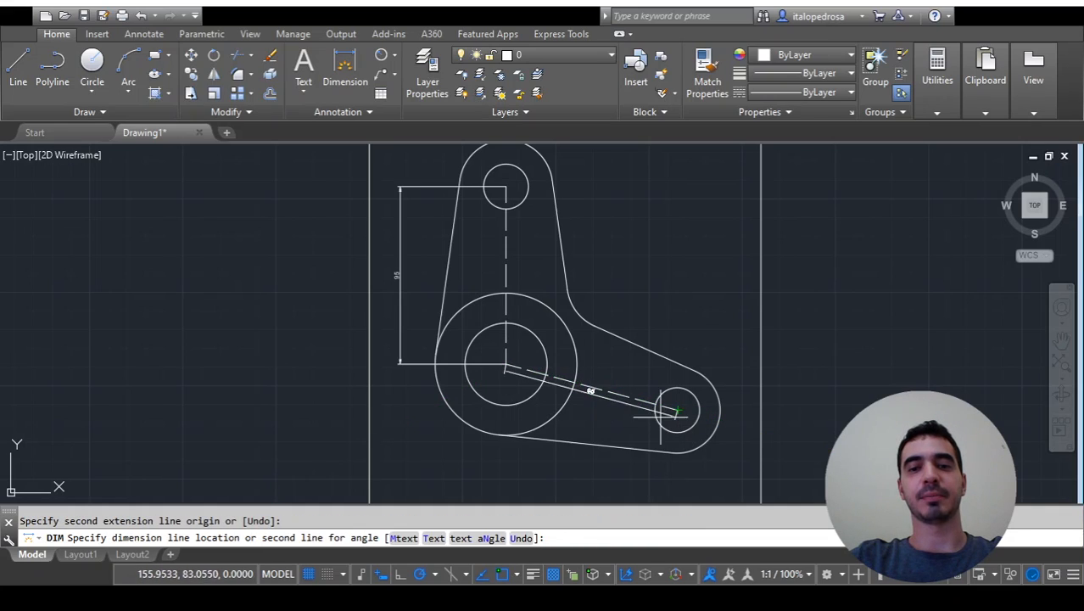
click(569, 471)
scroll(588, 492, up, 2)
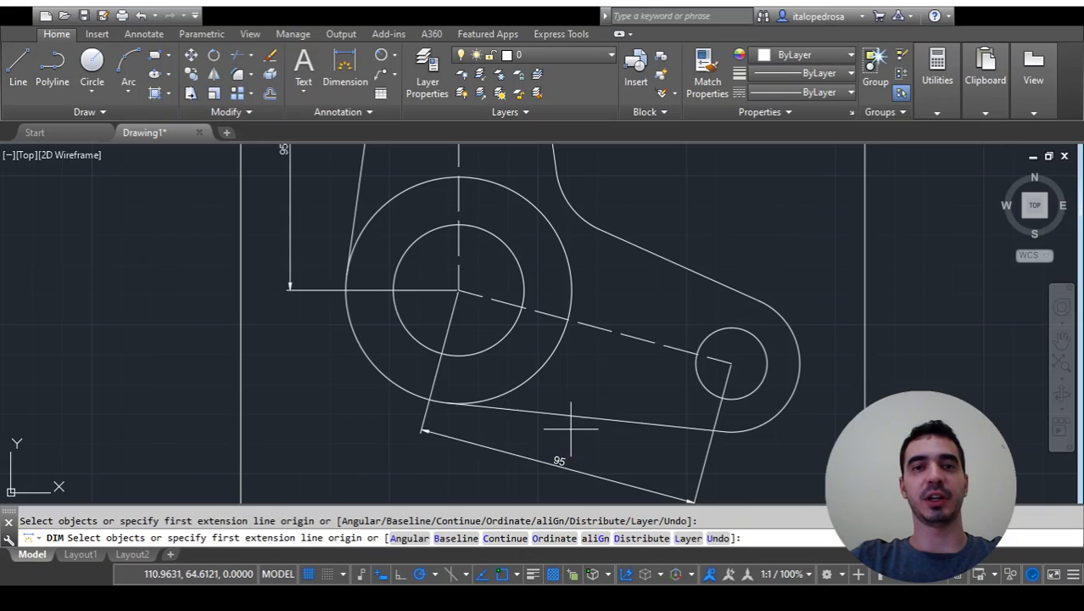
- Add an angular dimension between the vertical and inclined centerlines, with its arc placed between the arms just beyond both end bosses
scroll(564, 380, down, 4)
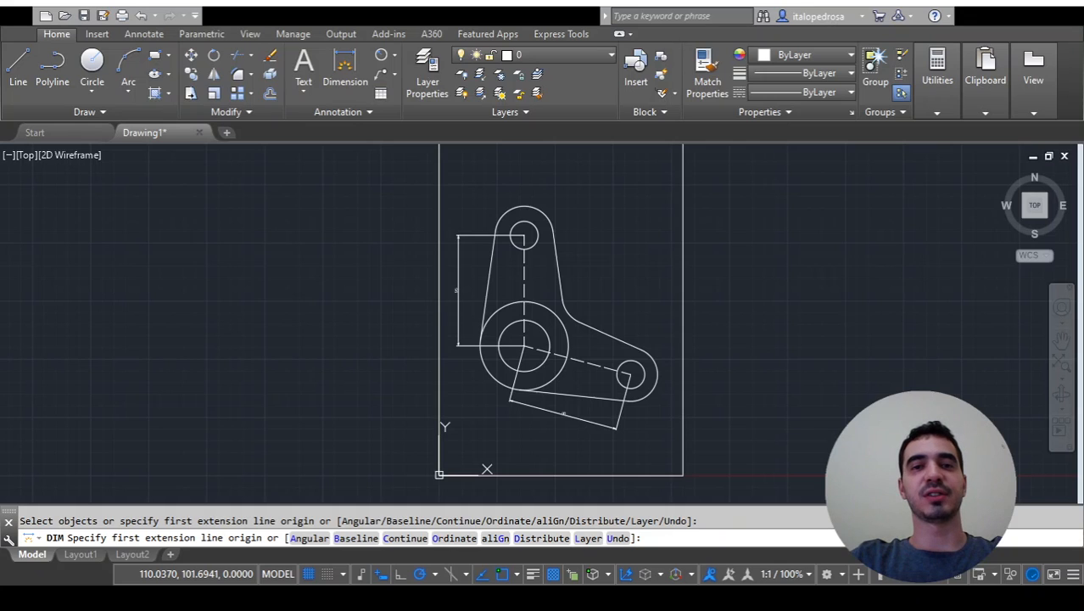
click(367, 86)
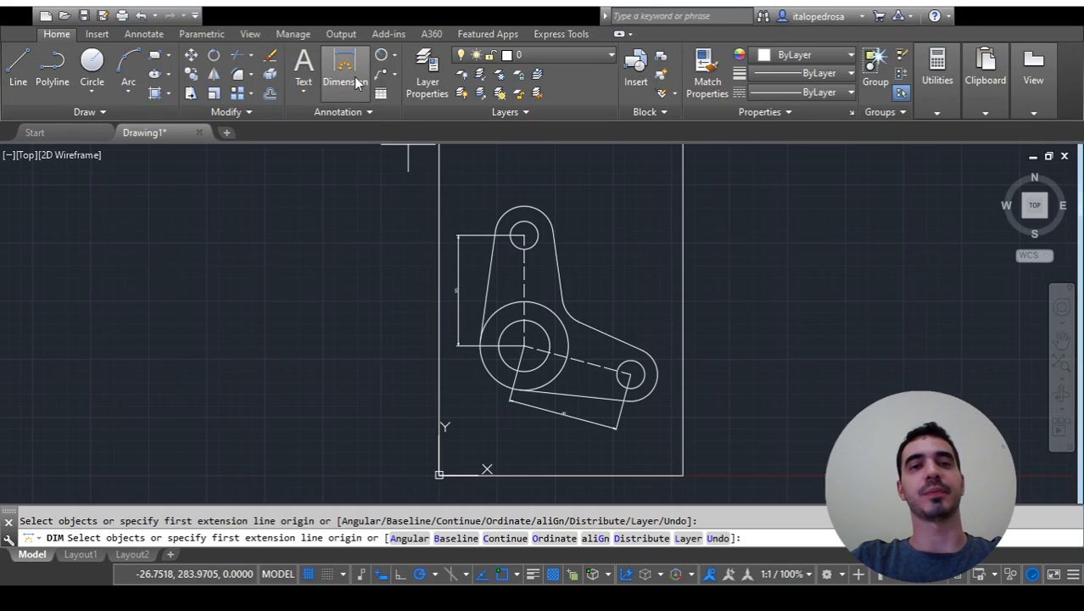
click(357, 82)
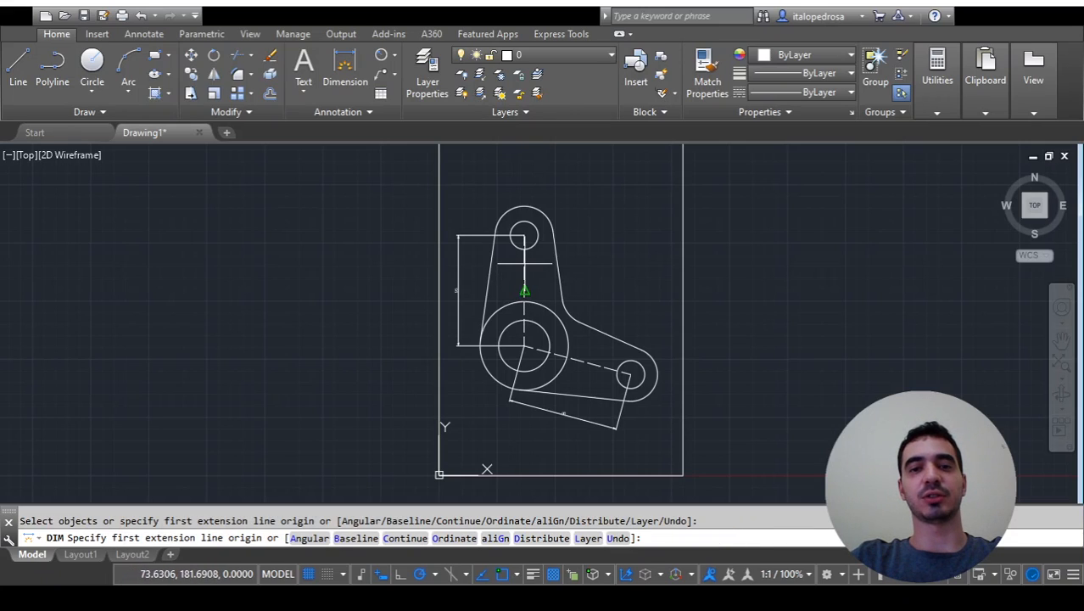
scroll(530, 288, up, 5)
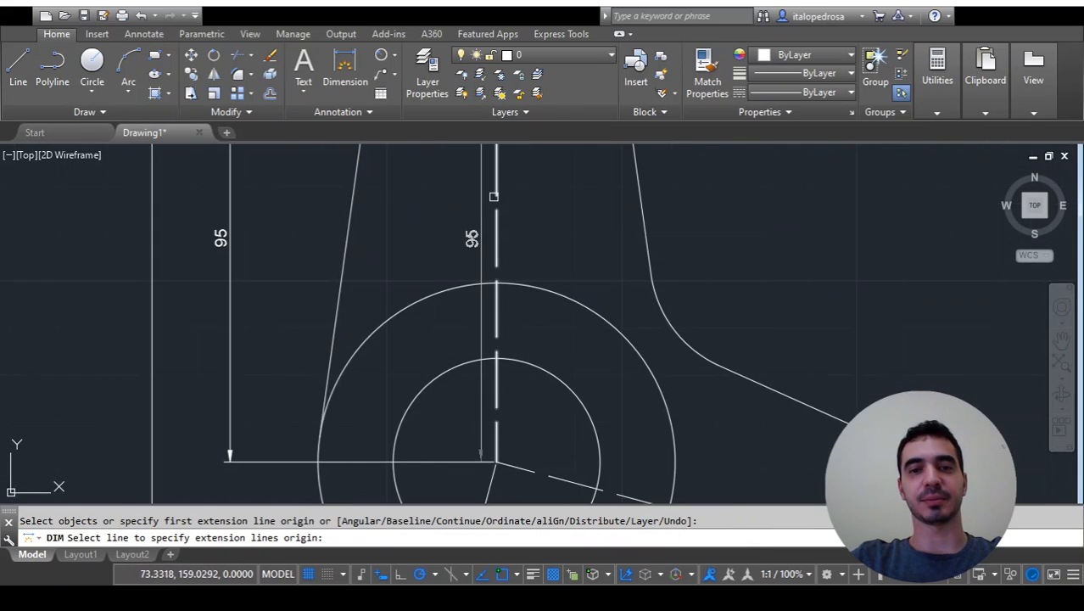
click(493, 196)
scroll(636, 220, down, 6)
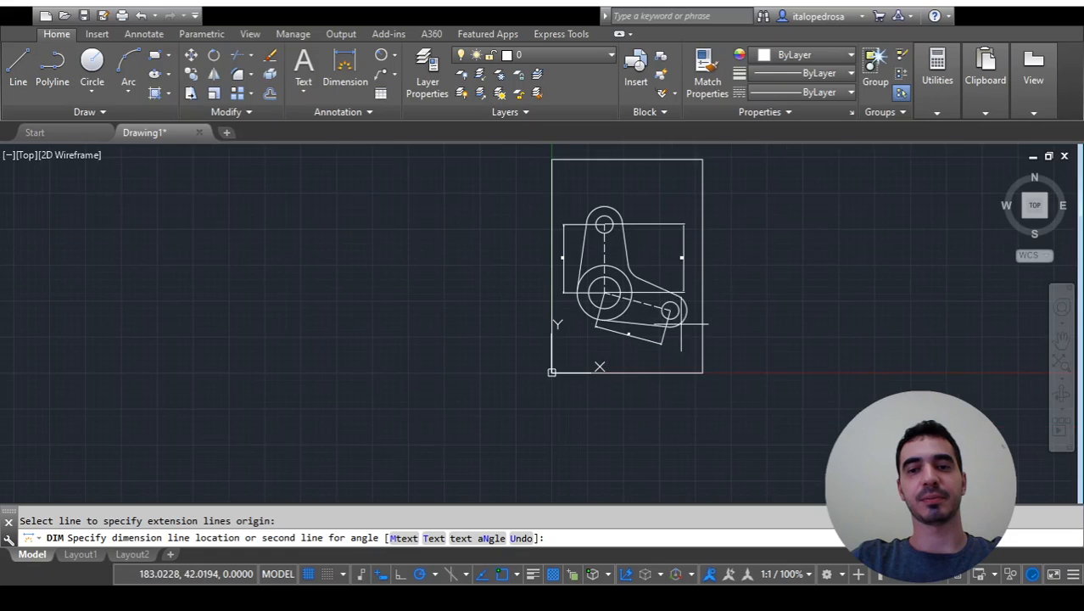
scroll(625, 282, up, 3)
text(n)
key(Return)
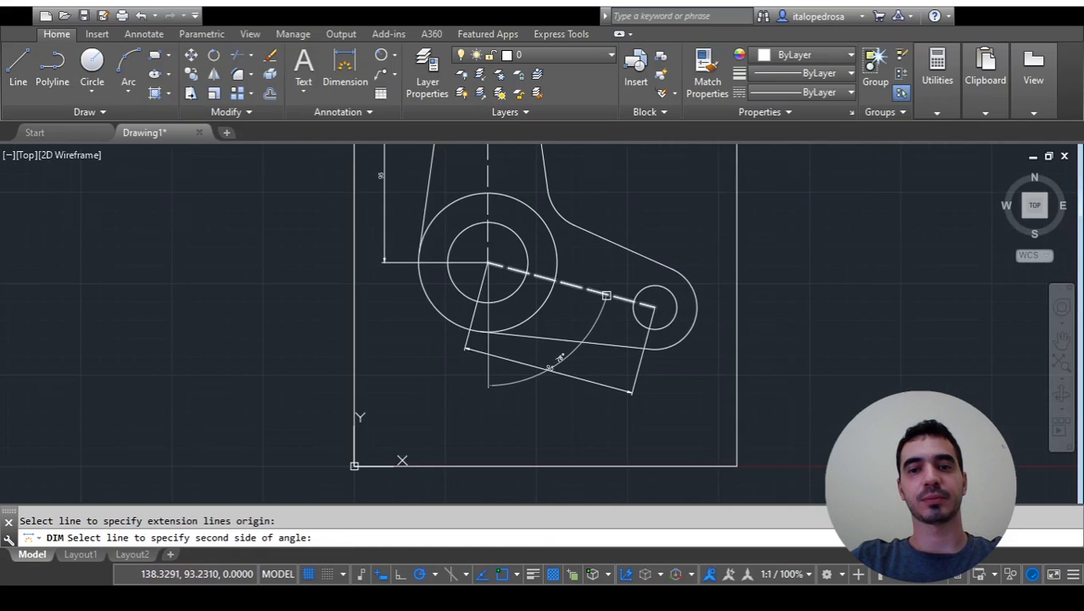
click(606, 295)
scroll(615, 189, down, 4)
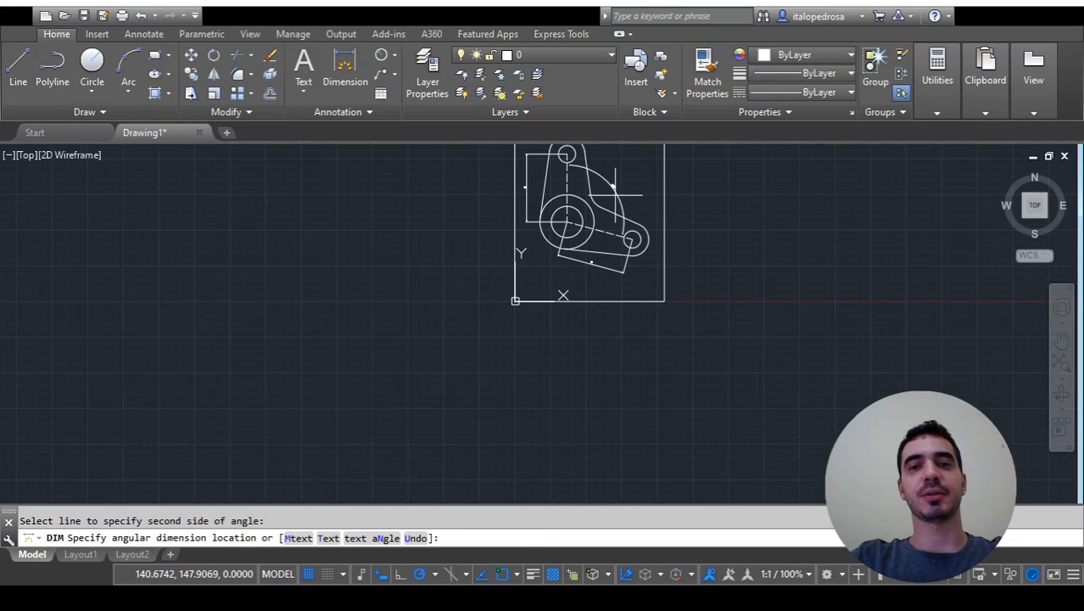
scroll(607, 187, down, 4)
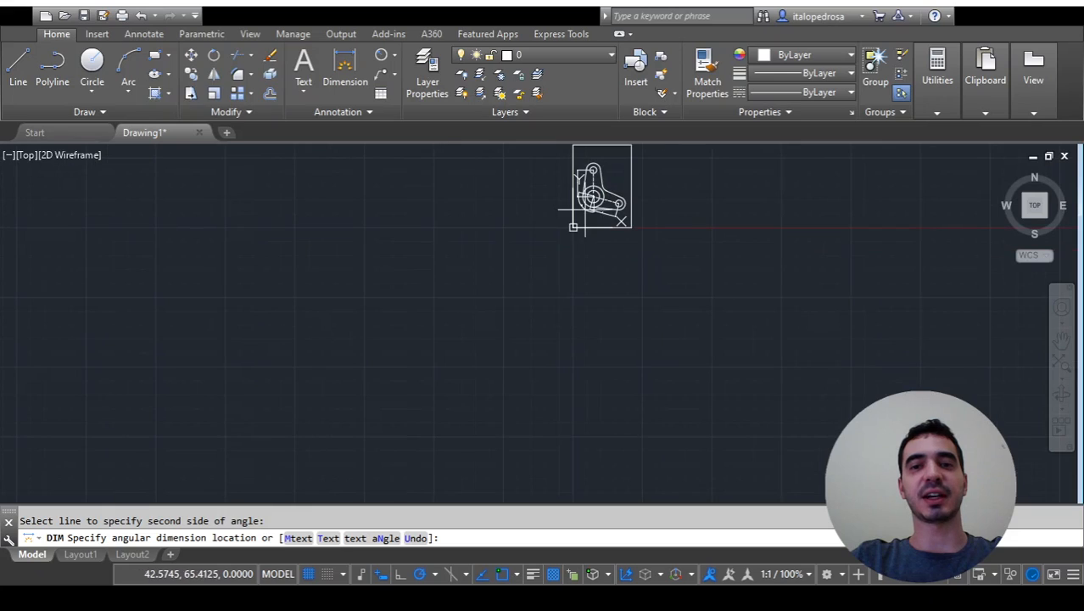
scroll(585, 214, up, 8)
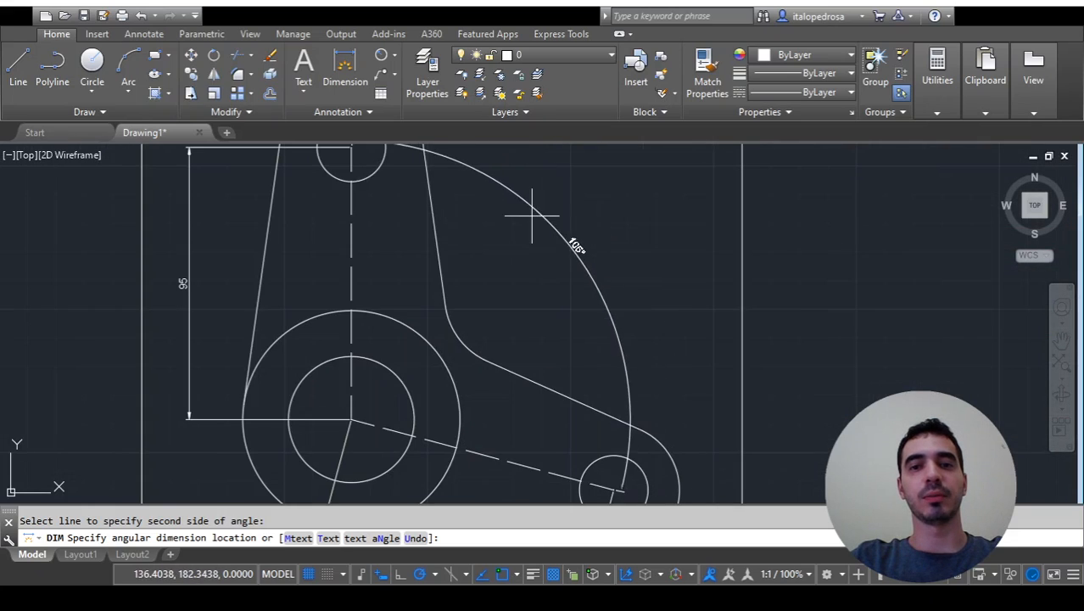
scroll(551, 214, up, 2)
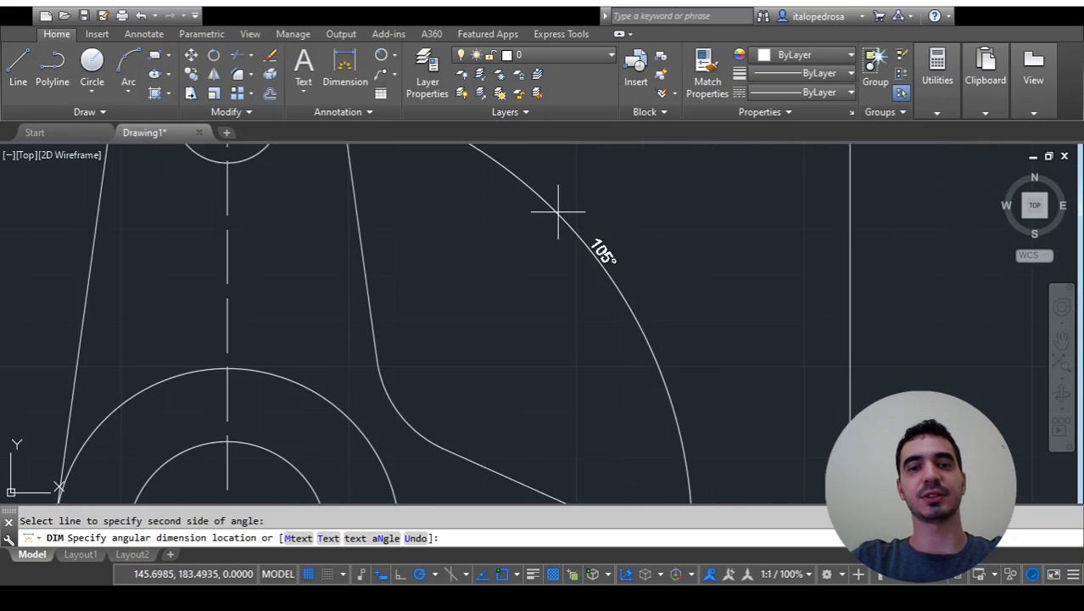
scroll(558, 212, down, 6)
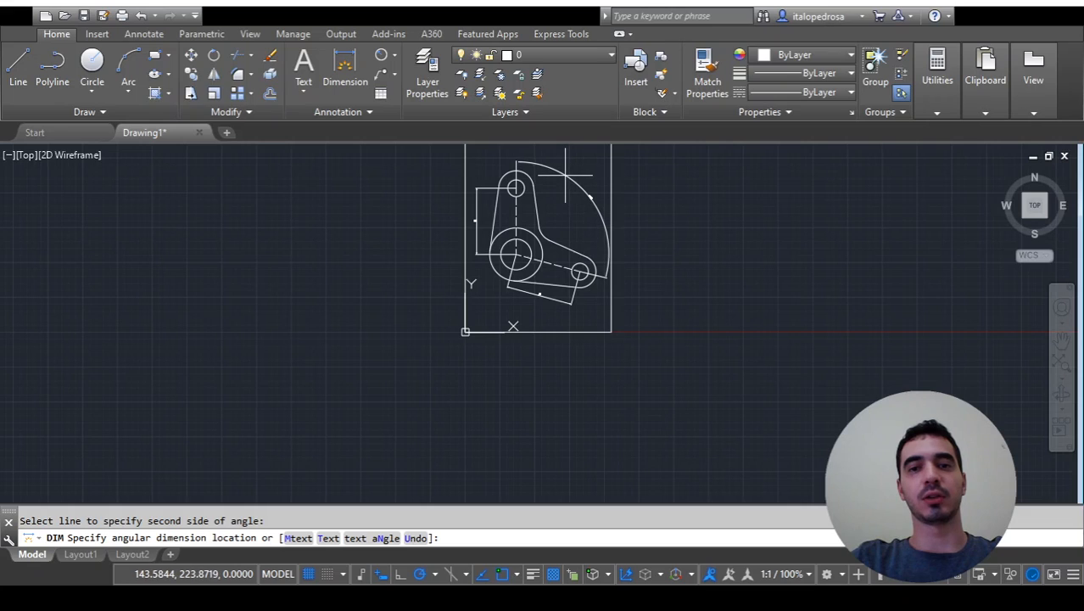
click(573, 188)
scroll(594, 205, up, 6)
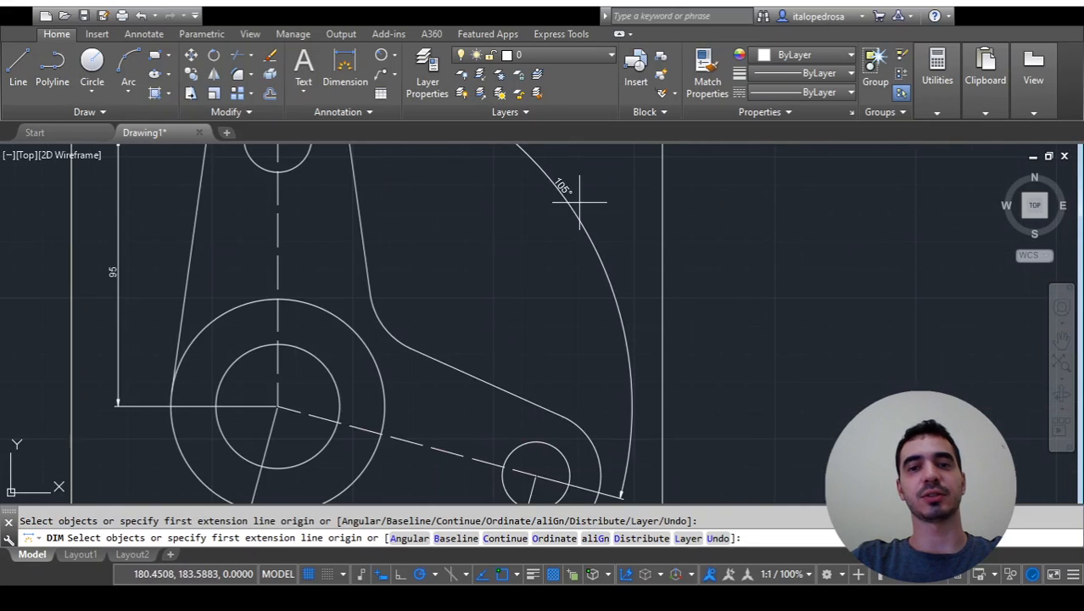
- Add a diameter dimension to the upper hole, with its text placed outside the boss to the right
scroll(501, 233, down, 4)
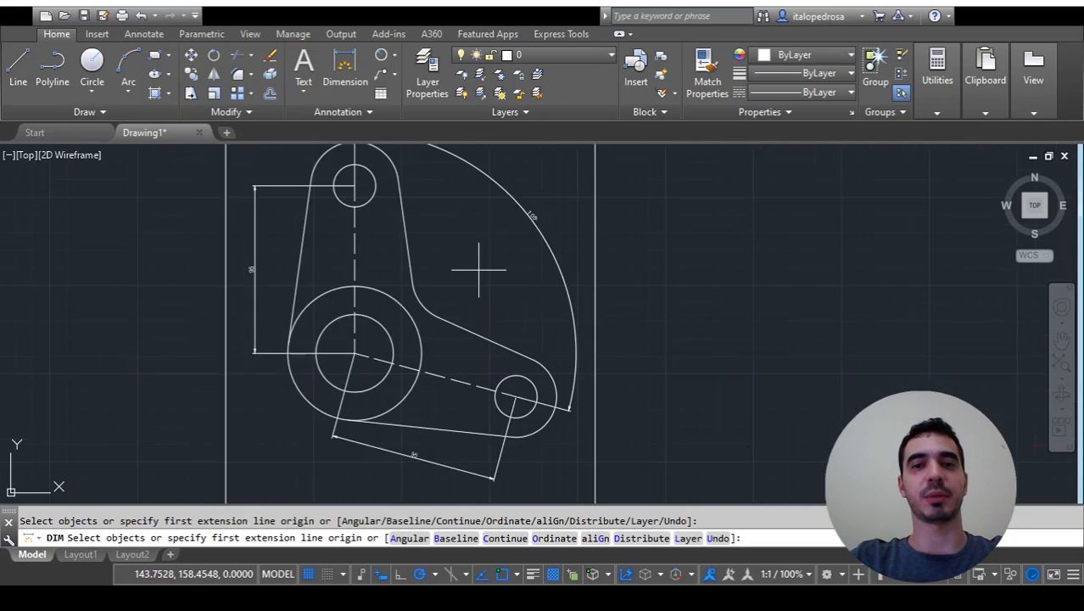
scroll(506, 218, up, 6)
middle_drag(531, 305, 540, 248)
scroll(541, 251, down, 6)
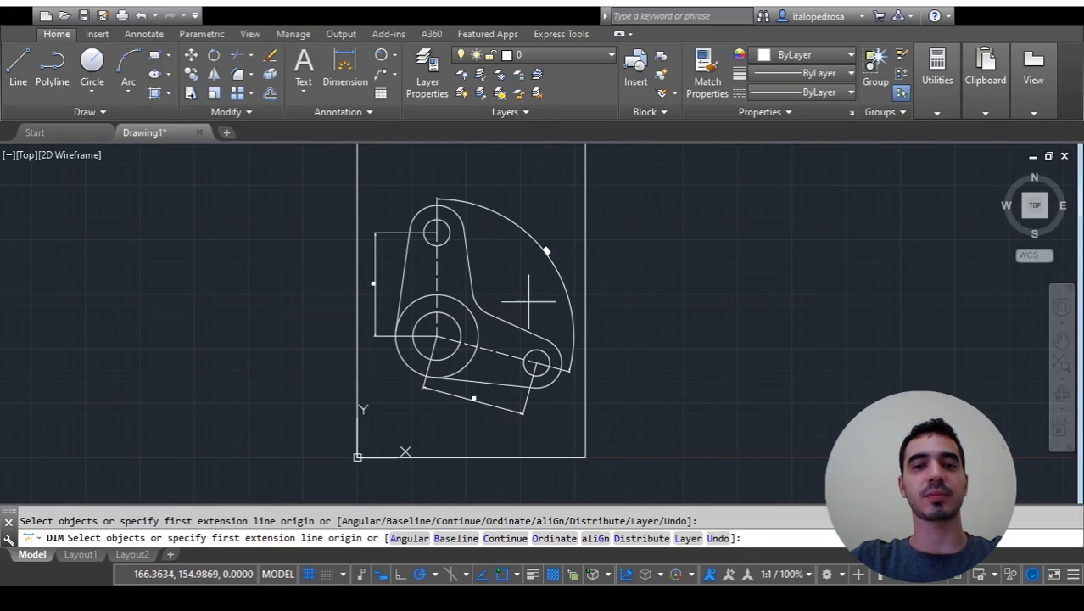
click(337, 79)
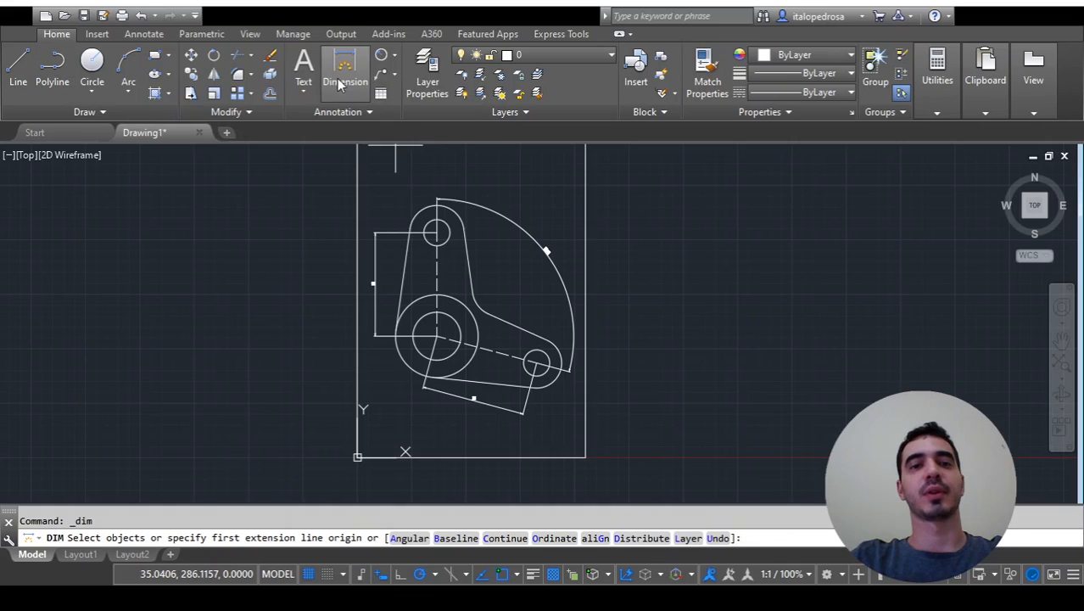
scroll(445, 229, up, 5)
scroll(444, 217, up, 2)
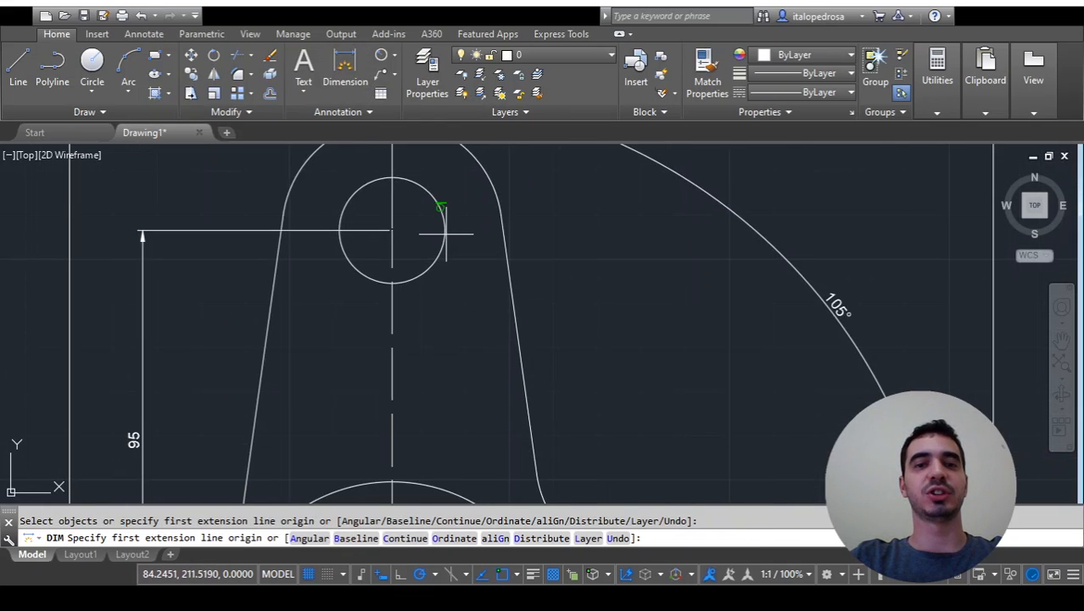
click(379, 230)
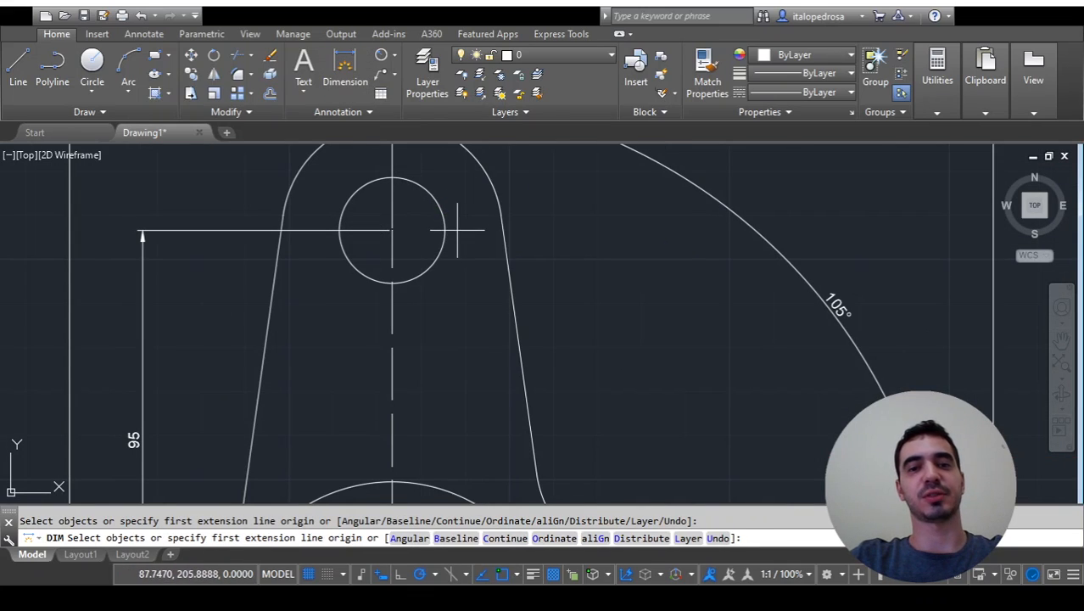
scroll(484, 315, down, 2)
scroll(487, 315, up, 2)
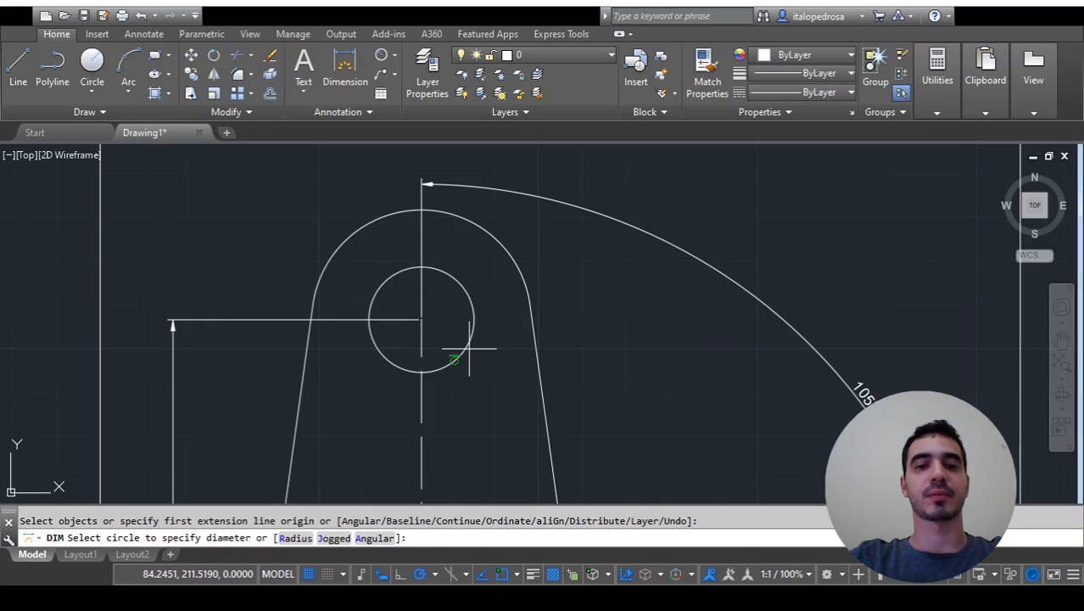
click(469, 348)
click(604, 314)
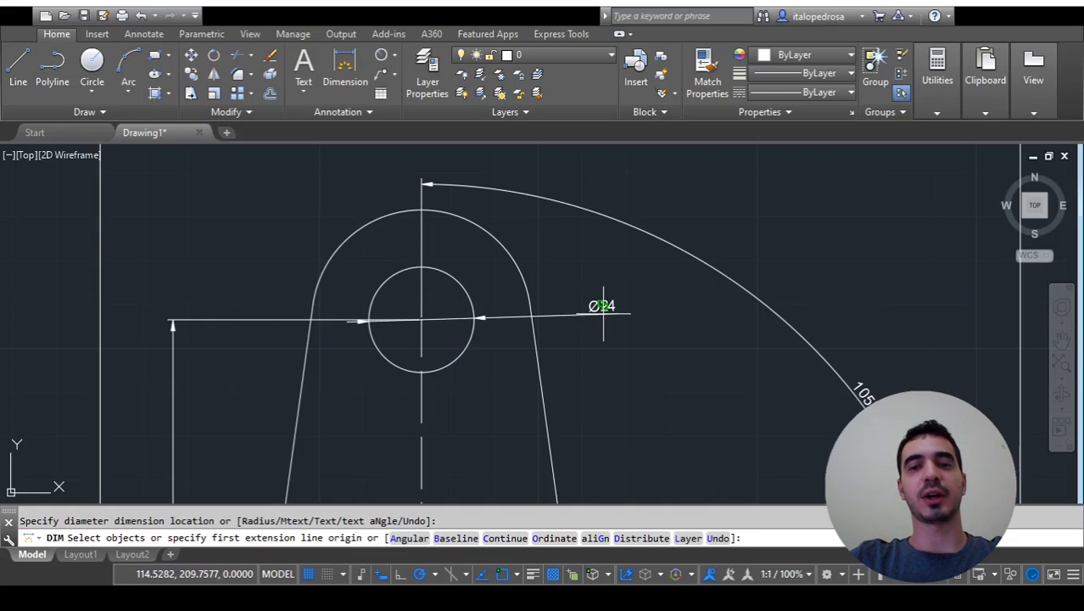
key(Escape)
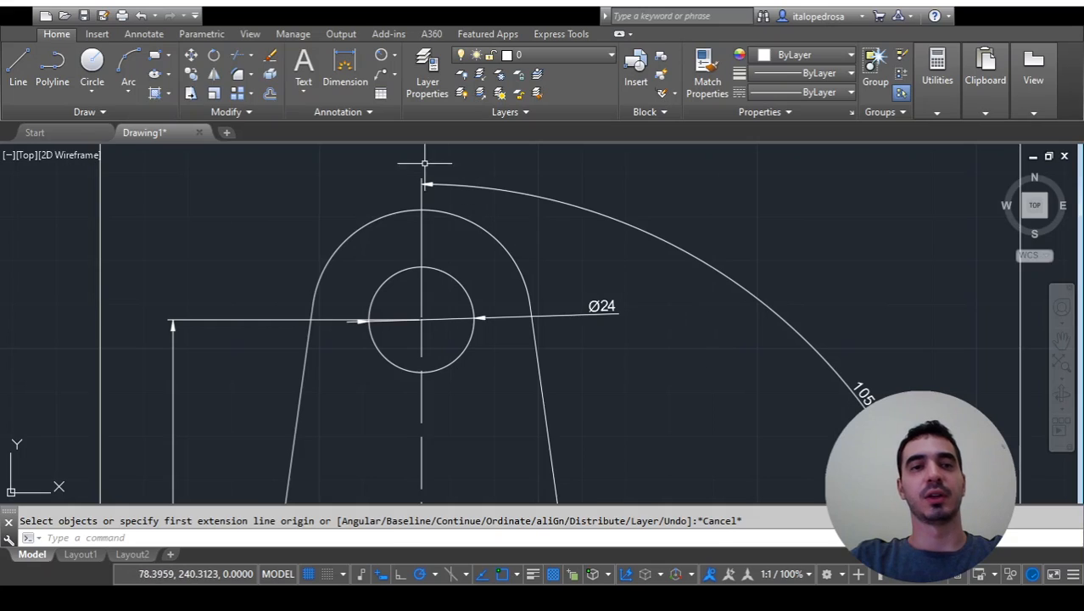
- Add a radius dimension to the upper boss's outer arc, with its text placed outside to the upper left
click(346, 83)
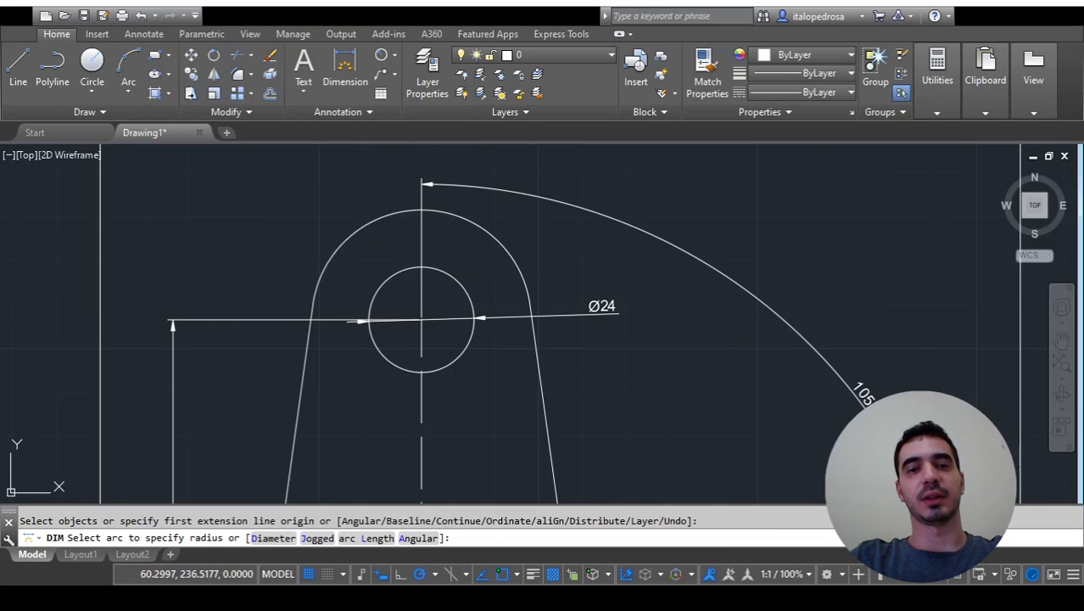
click(373, 220)
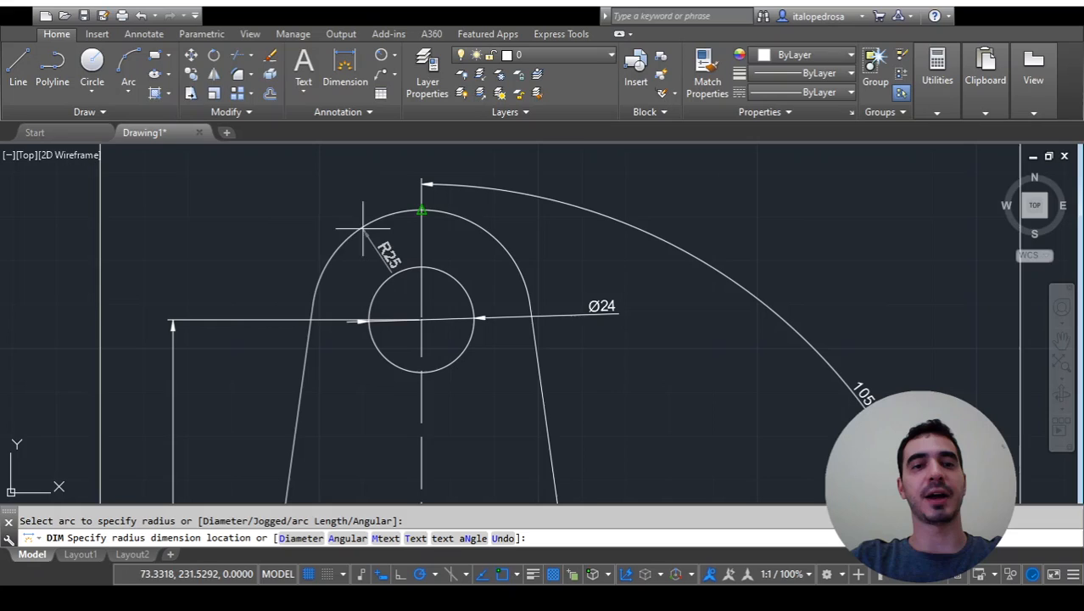
click(281, 218)
key(Escape)
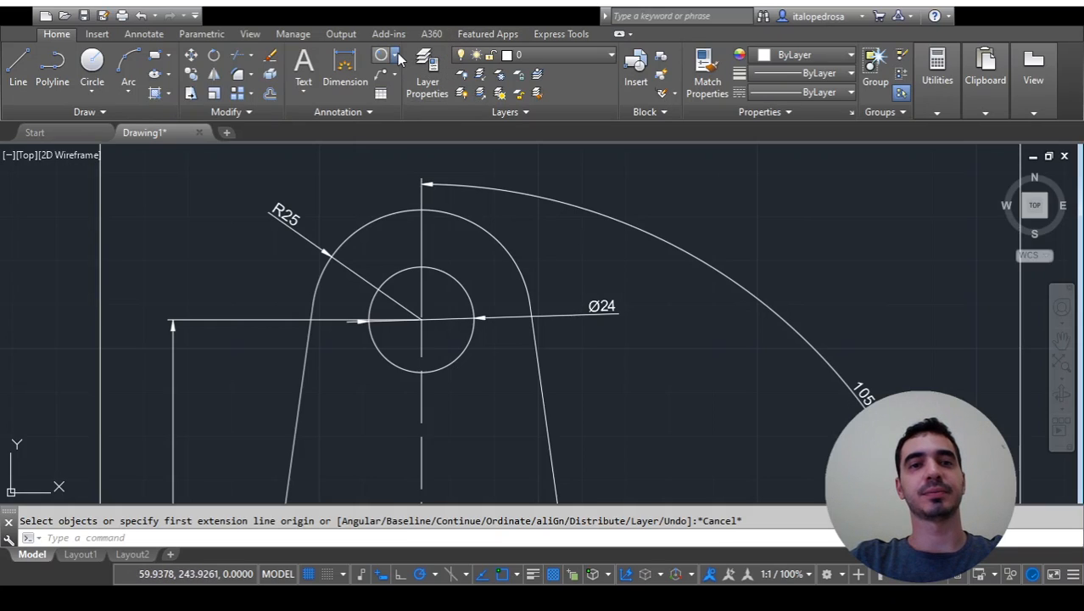
- Add a radius dimension to the lower-right hole, with its text placed outside the boss to the lower right
click(433, 224)
scroll(461, 326, up, 4)
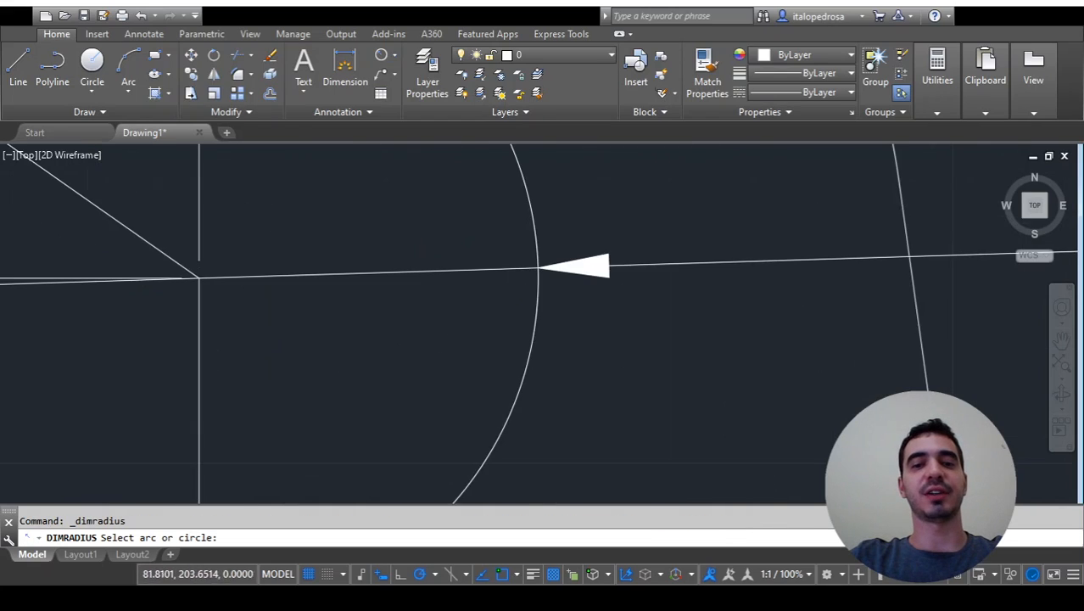
scroll(431, 360, down, 6)
scroll(436, 391, up, 5)
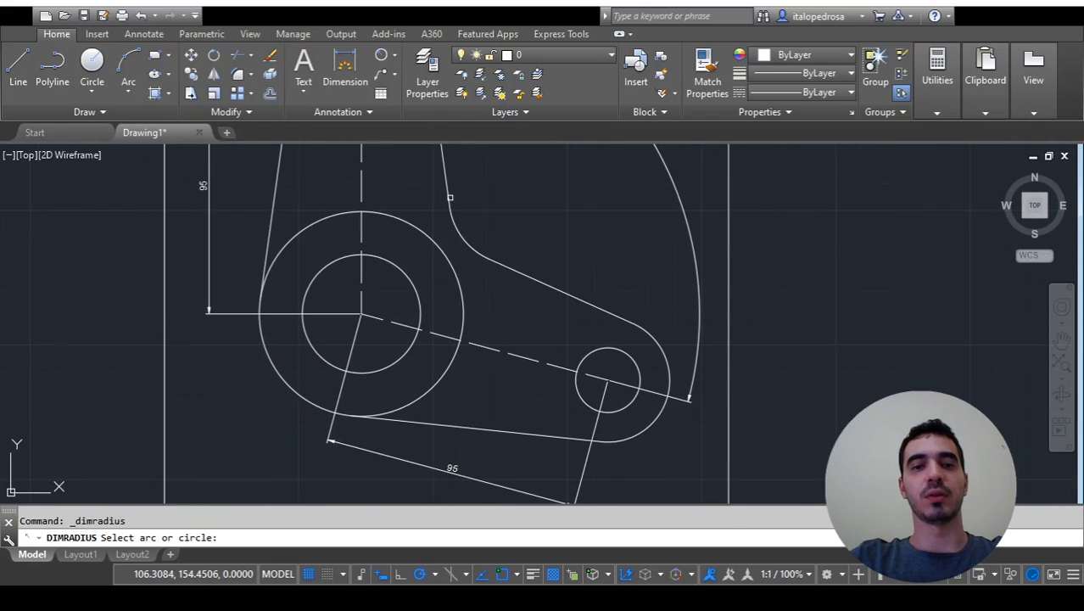
scroll(607, 385, up, 5)
scroll(604, 384, down, 5)
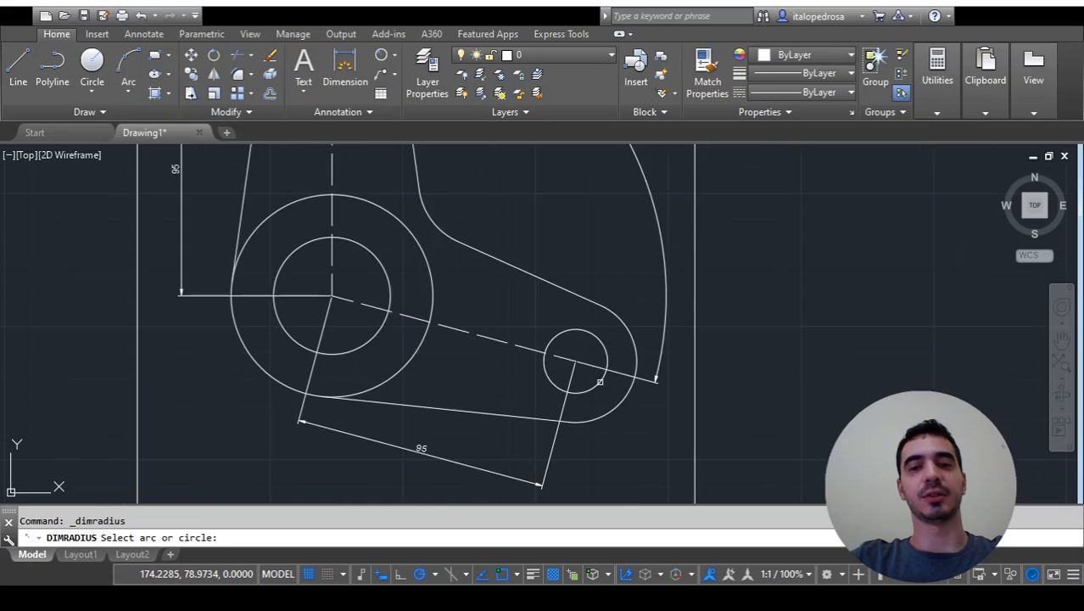
middle_drag(601, 382, 590, 366)
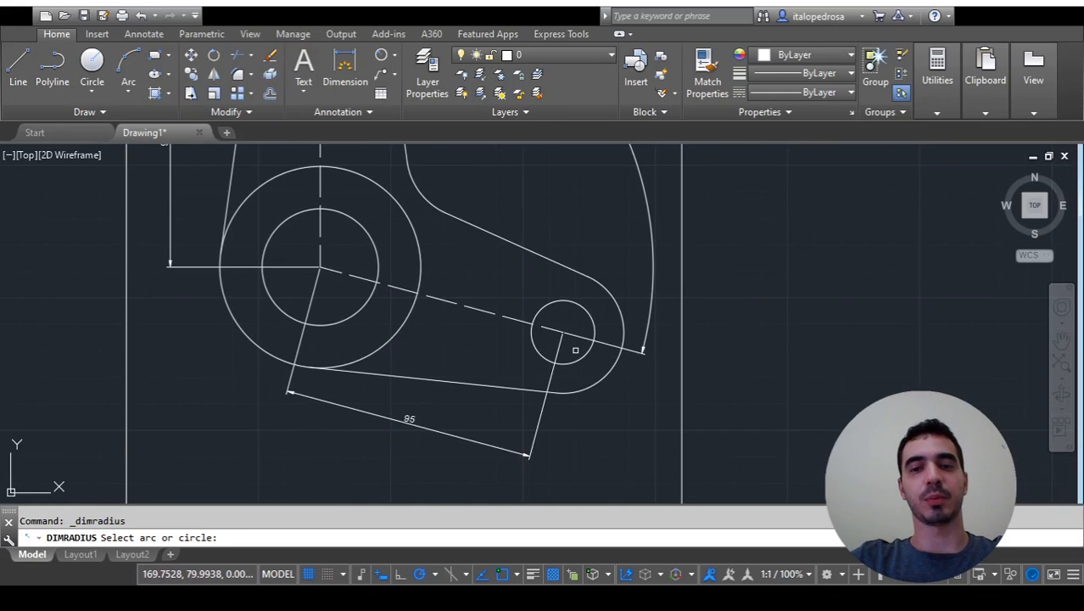
click(584, 358)
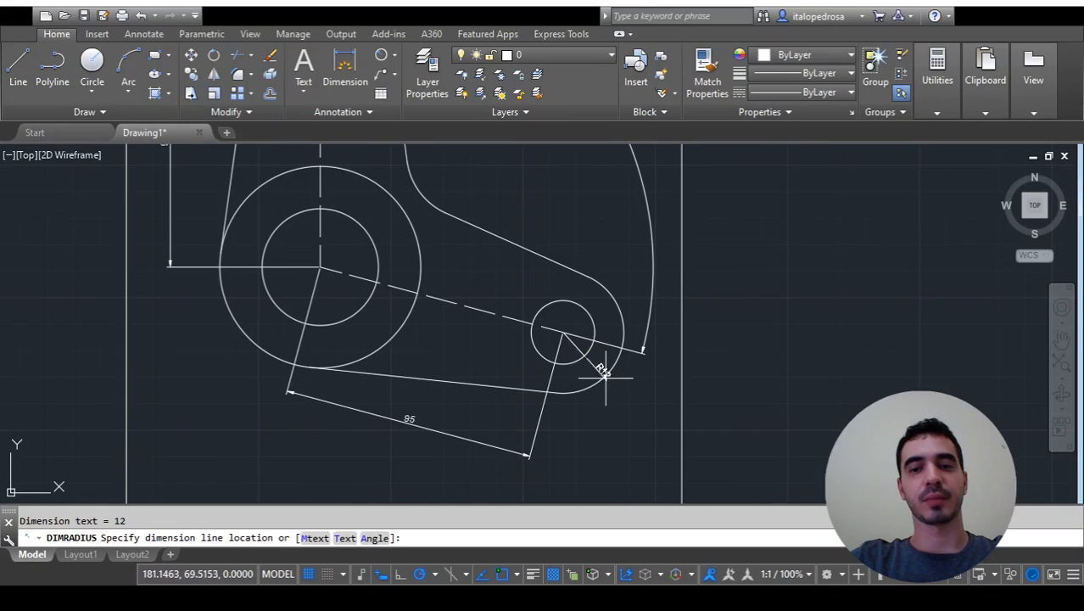
click(627, 416)
- Add a radius dimension to the lower-right boss's outer arc, placed beside the hole's radius dimension
scroll(624, 429, up, 4)
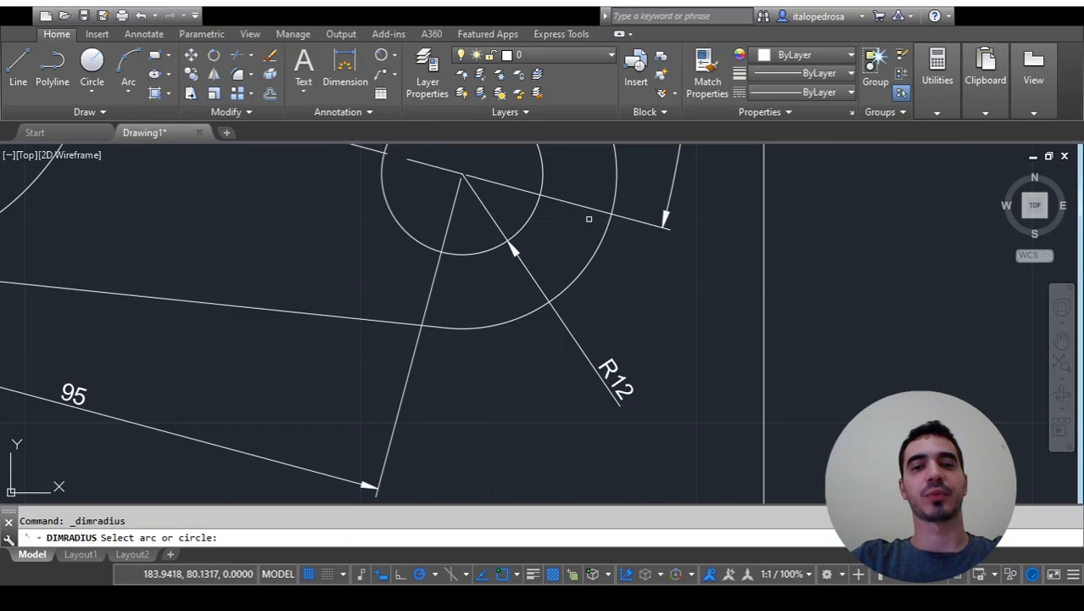
click(594, 256)
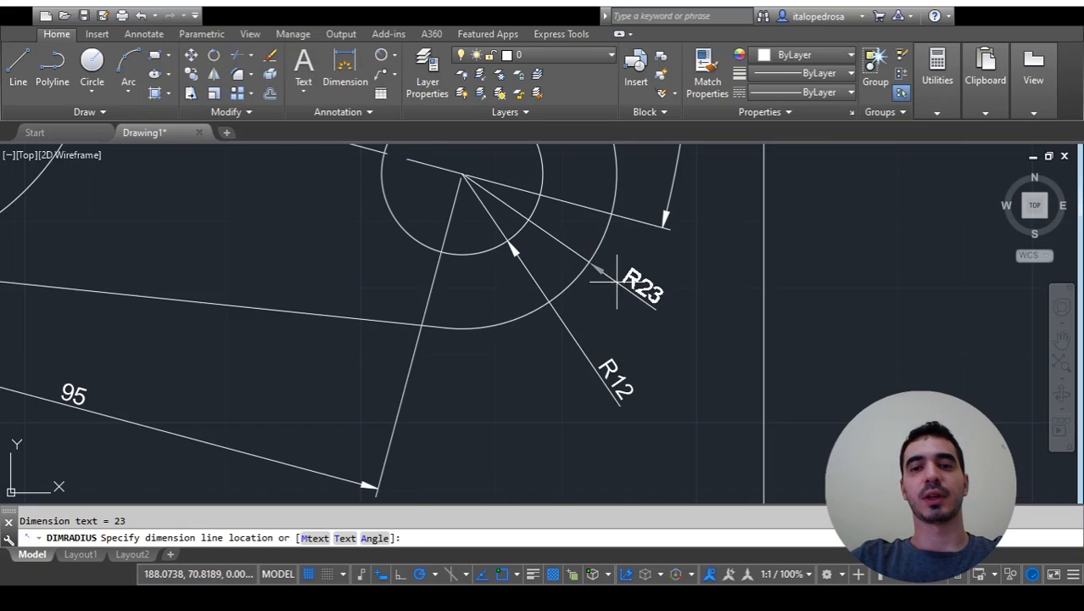
click(679, 321)
- Add a radius dimension to the concave fillet between the two arms, with its text placed outside the part to the upper right
scroll(652, 287, down, 3)
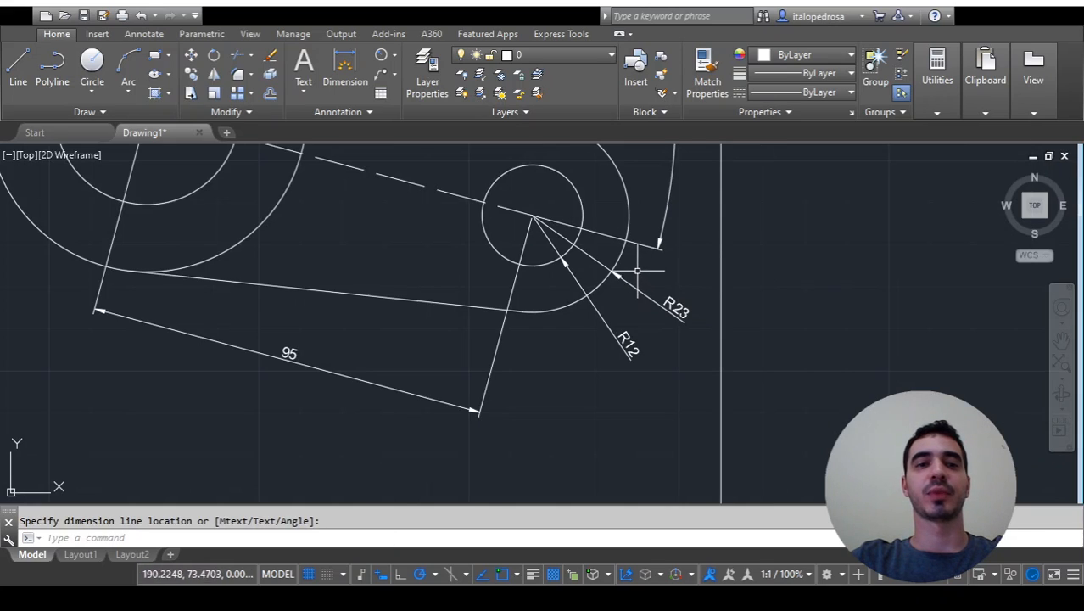
scroll(551, 262, down, 2)
scroll(382, 168, down, 2)
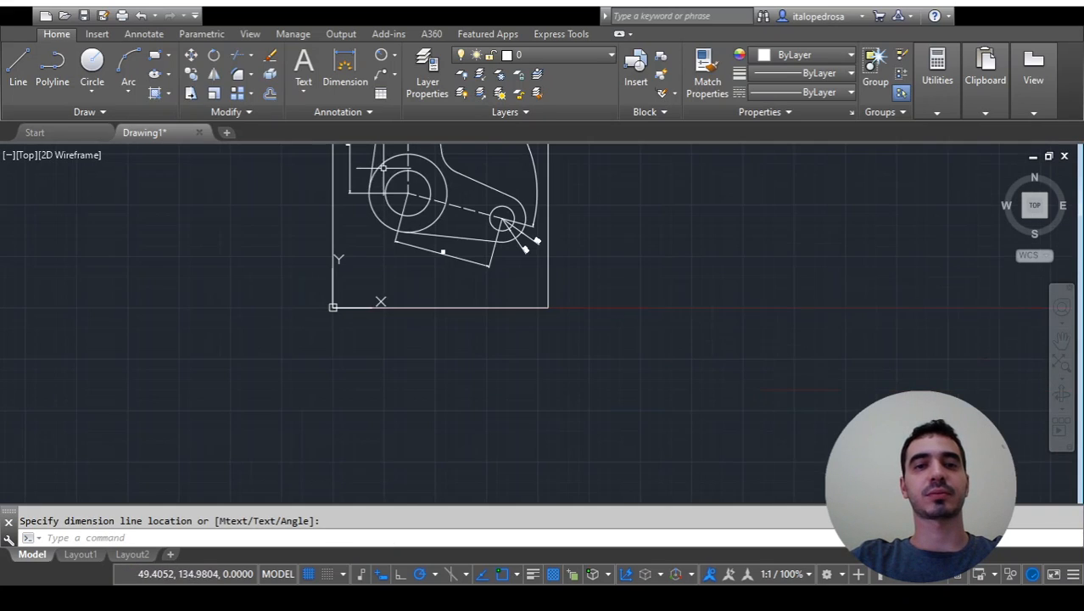
middle_drag(448, 159, 503, 264)
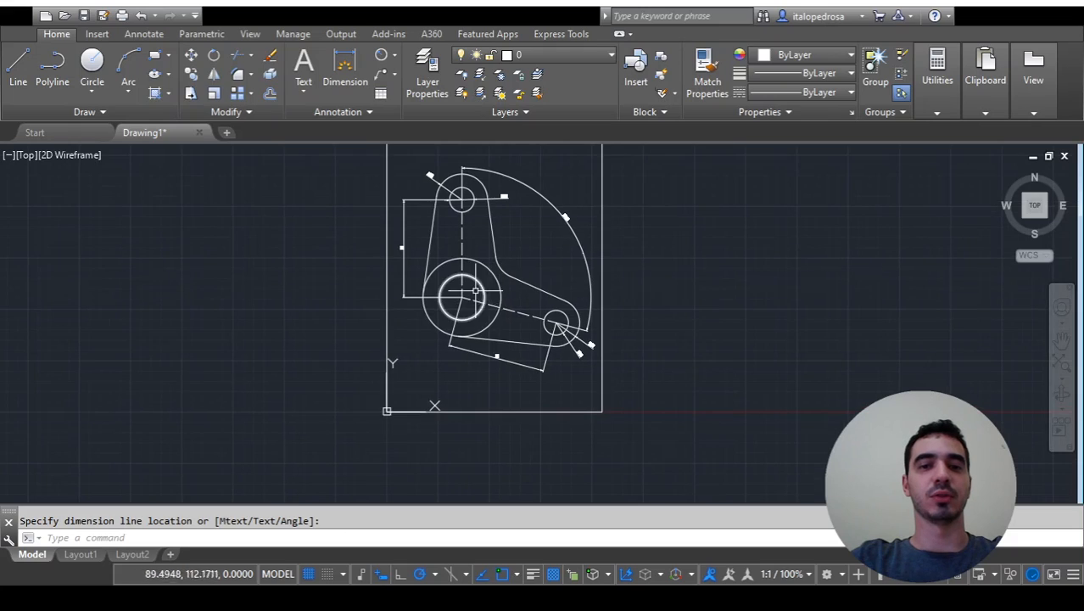
scroll(477, 294, up, 2)
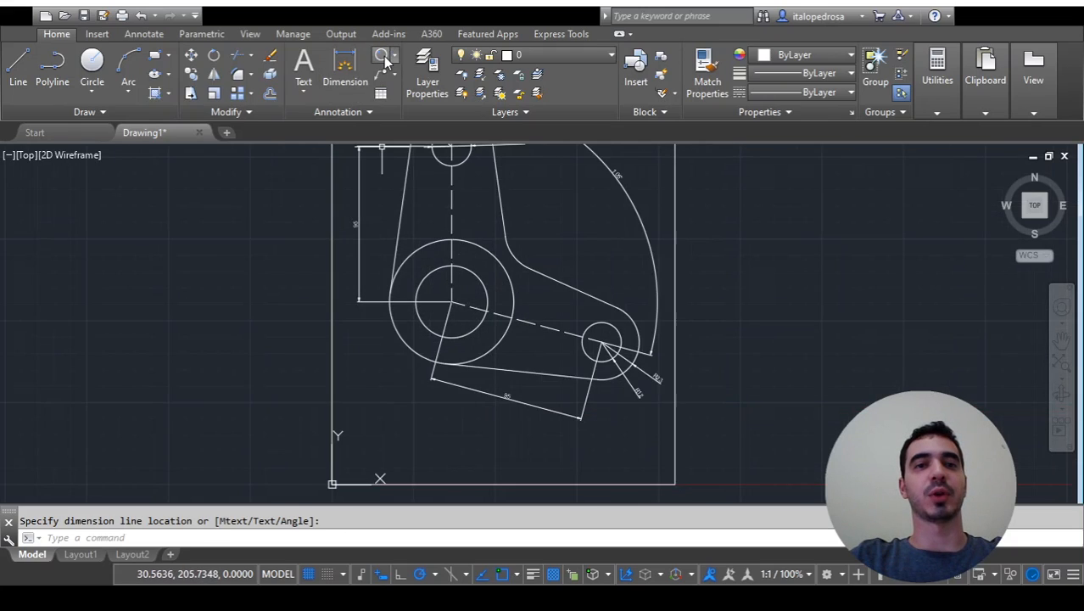
click(383, 57)
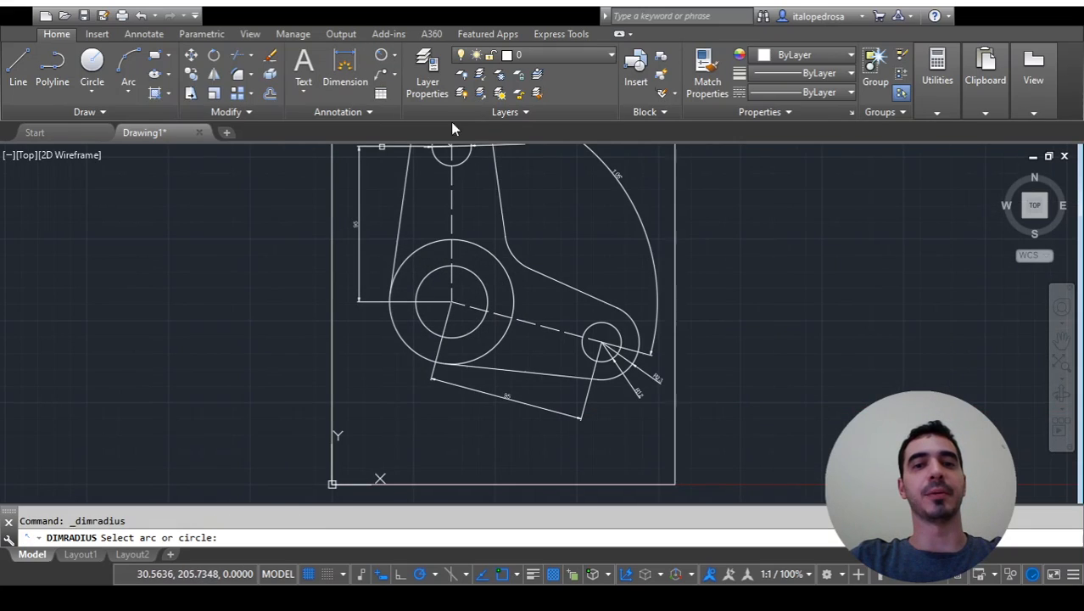
click(510, 254)
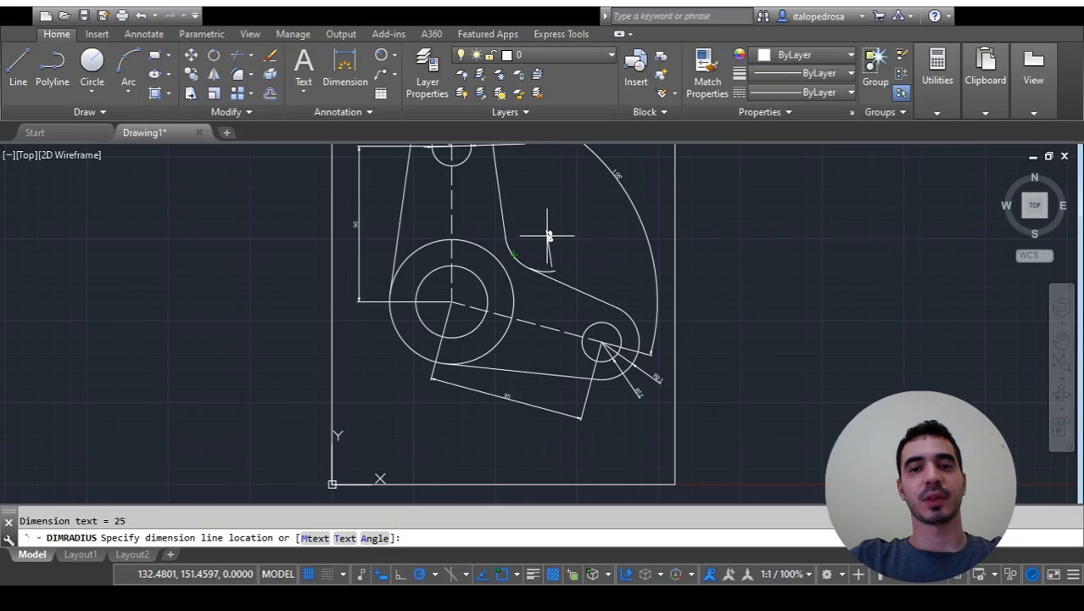
scroll(537, 241, up, 4)
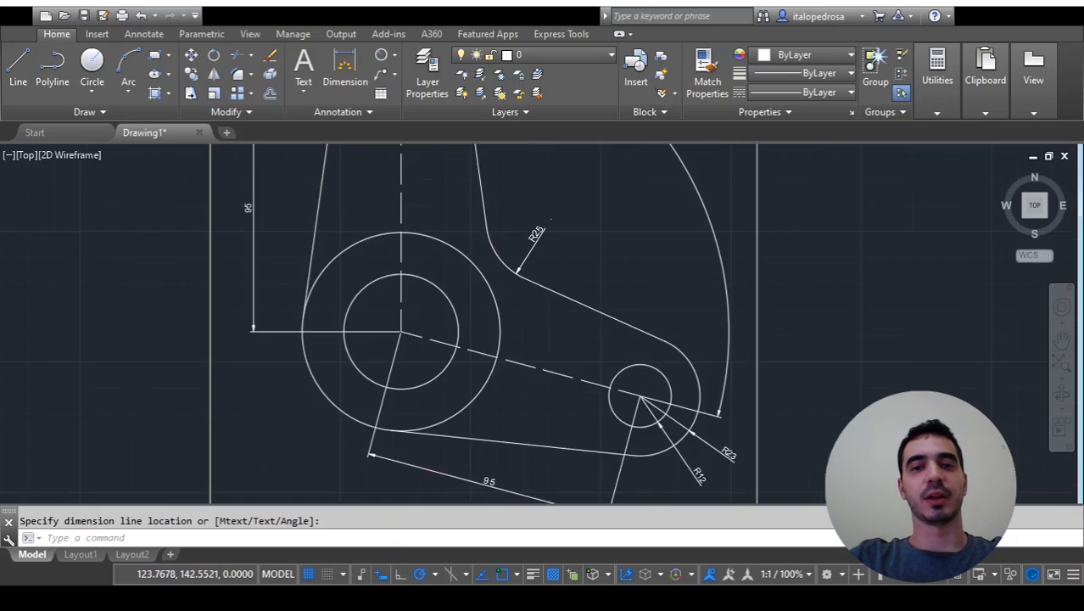
click(553, 219)
- Add diameter dimensions to the large boss's outer circle and its hole, with both texts placed outside to the lower left
scroll(553, 219, down, 2)
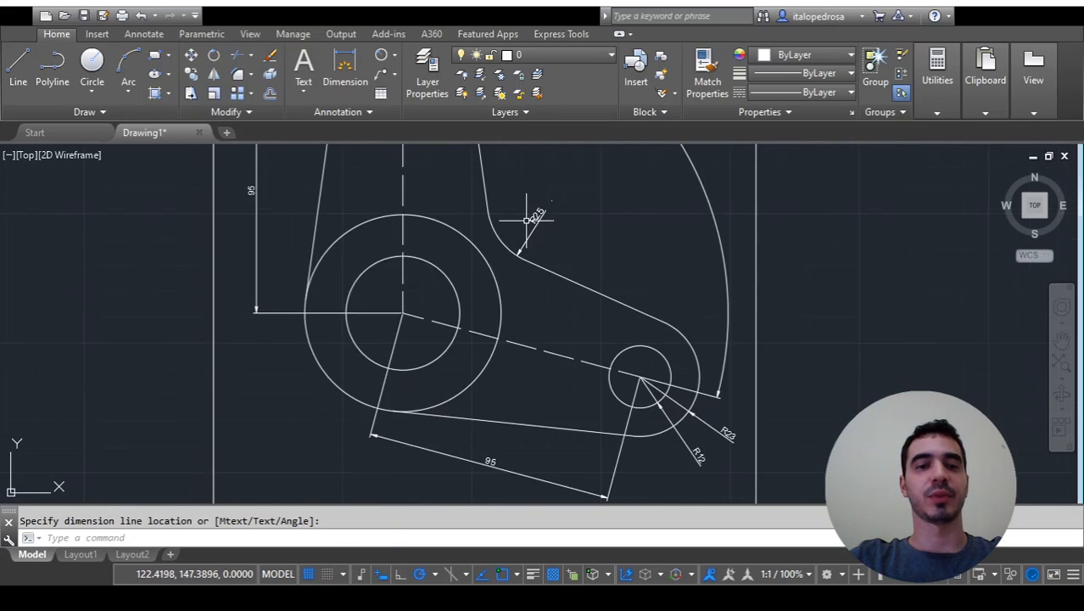
click(345, 92)
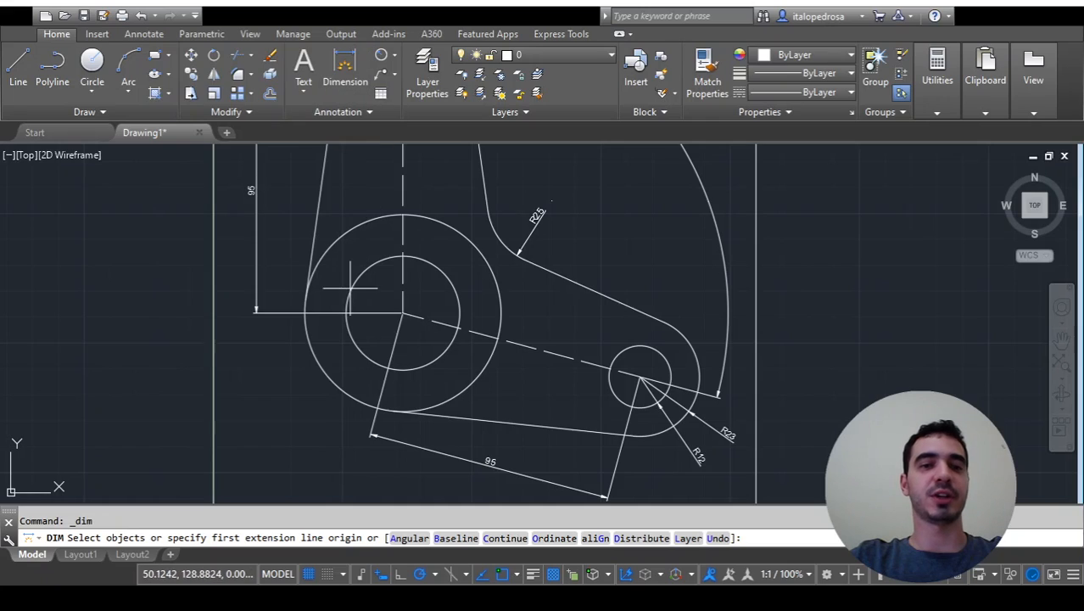
click(314, 356)
click(314, 356)
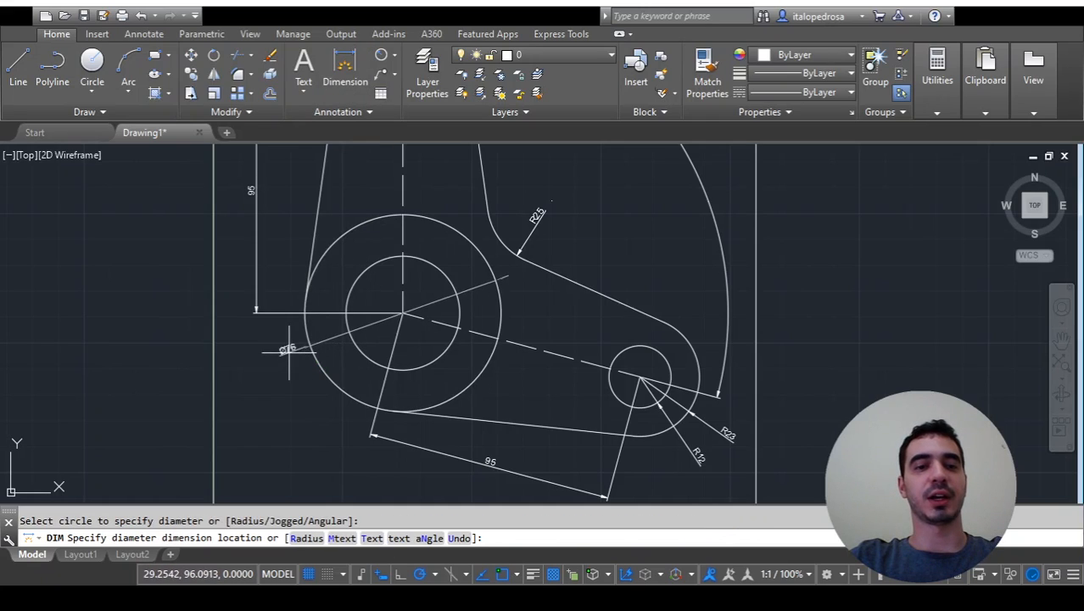
click(246, 357)
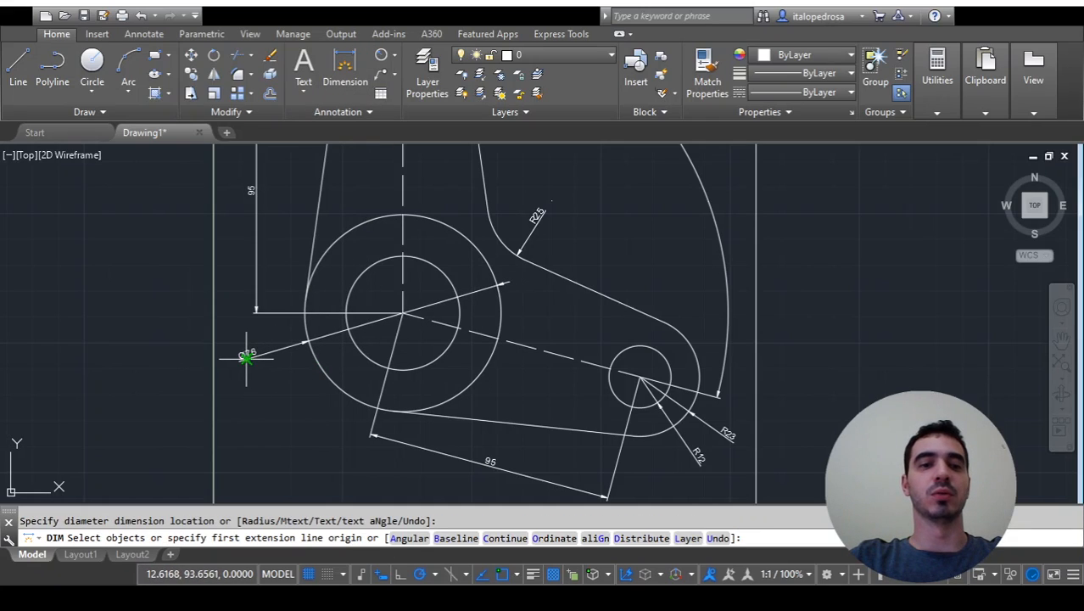
click(356, 346)
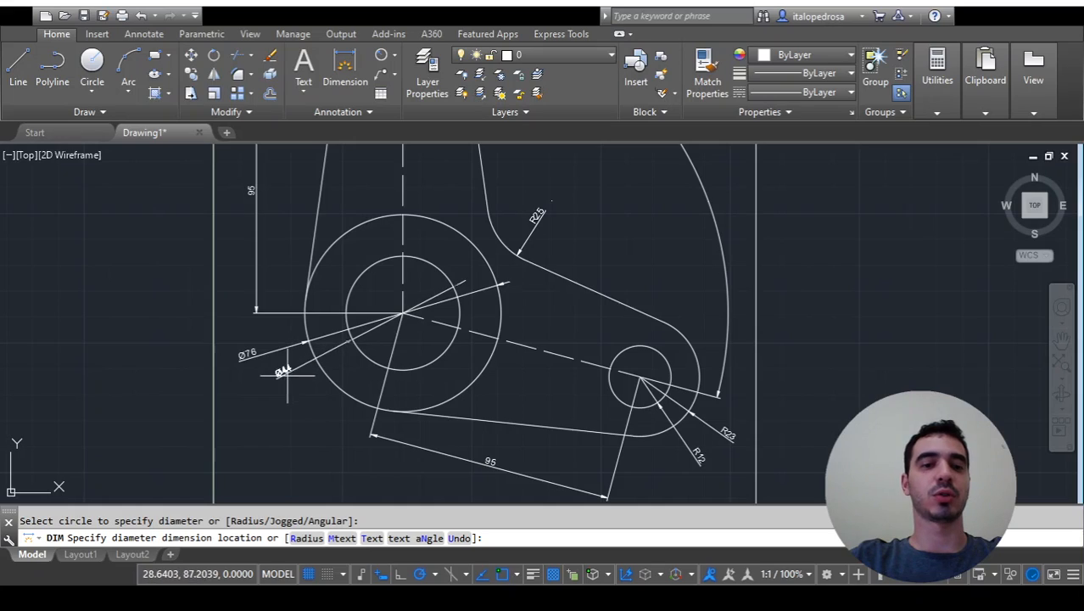
click(283, 375)
key(Escape)
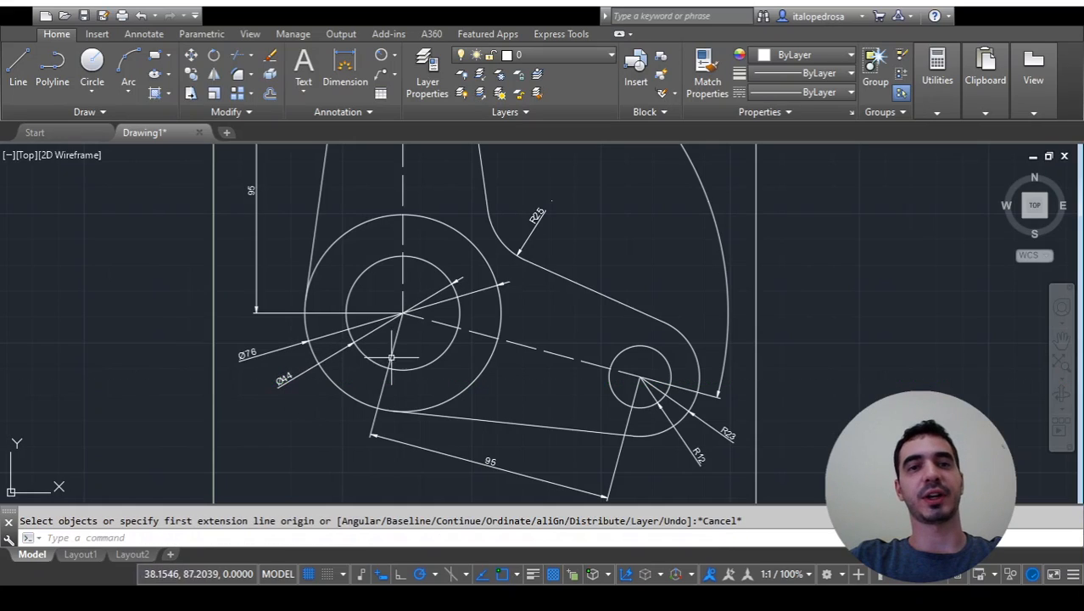
click(381, 56)
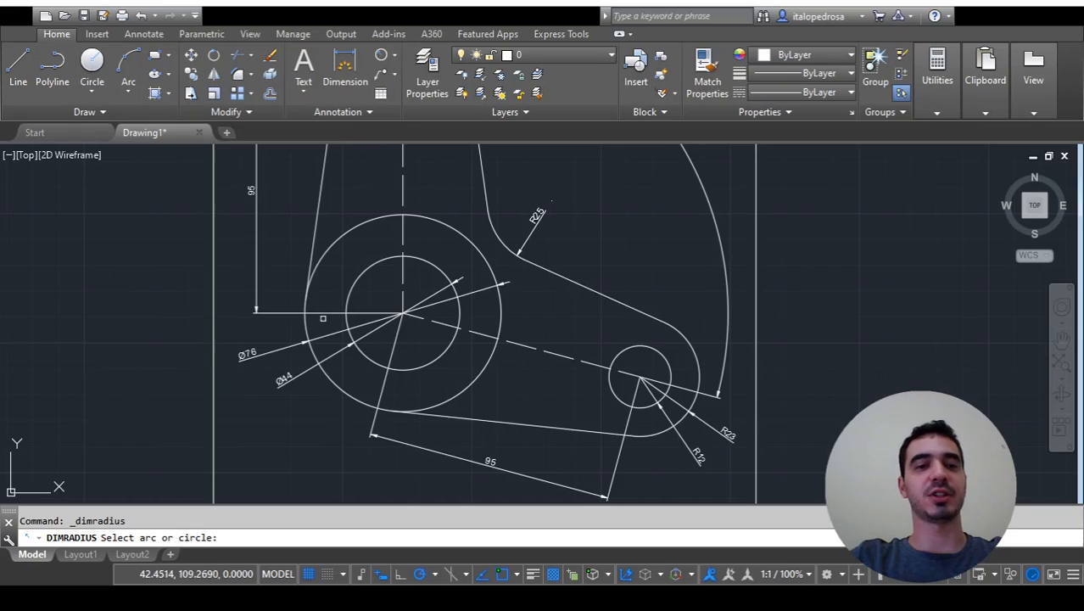
click(308, 325)
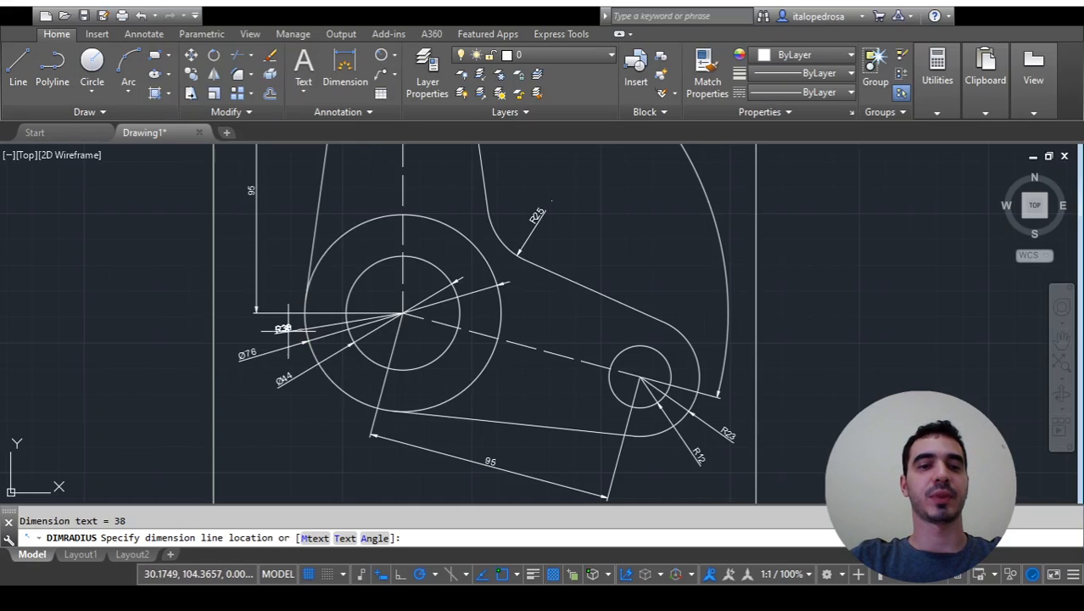
key(Escape)
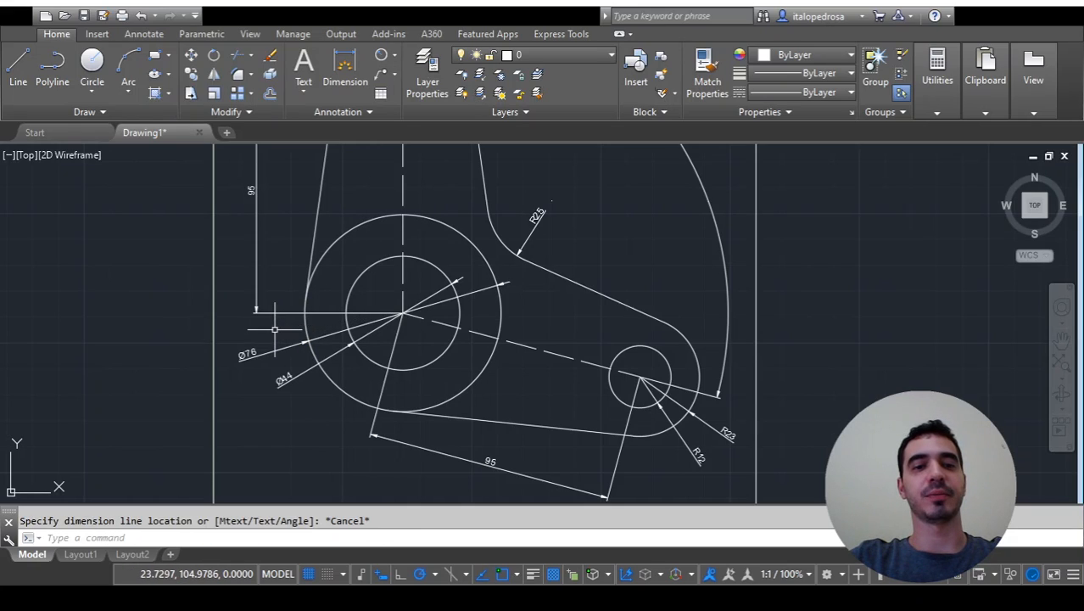
- Add a radius dimension to the large boss's outer circle, with its text placed outside to the left above the diameter dimensions
click(388, 56)
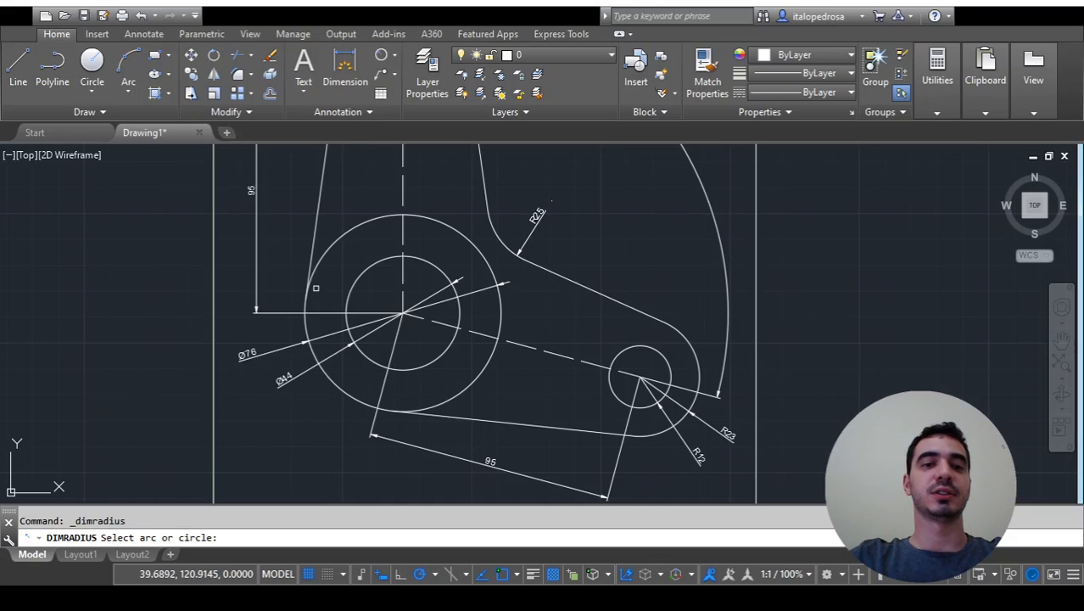
click(304, 319)
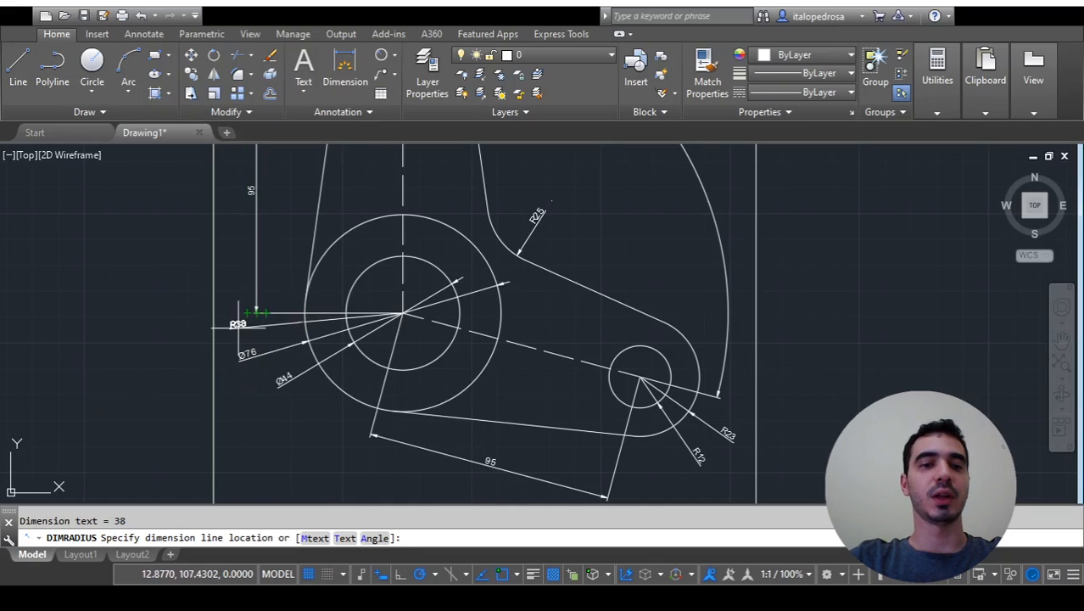
click(239, 325)
key(Escape)
- Delete the redundant Ø76 diameter dimension from the large boss's outer circle
scroll(223, 320, up, 4)
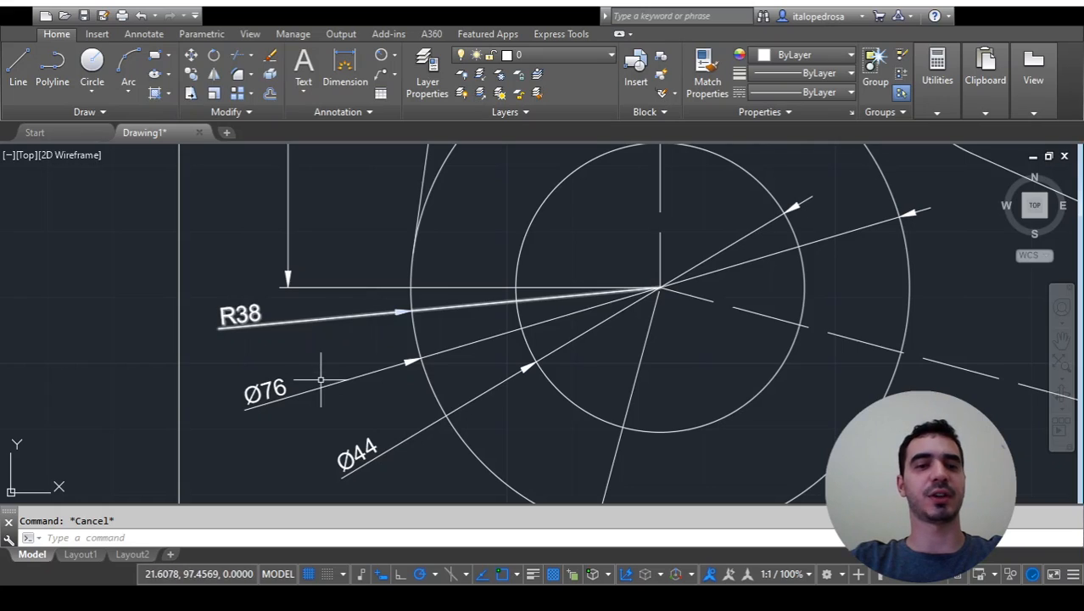
click(275, 387)
key(Delete)
scroll(290, 400, up, 4)
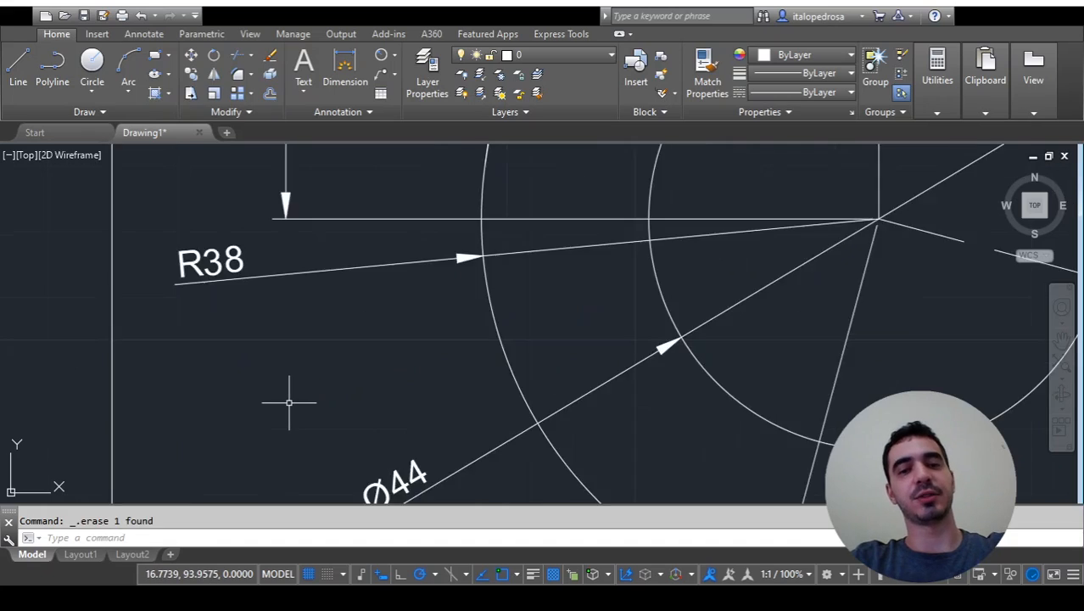
scroll(281, 400, down, 4)
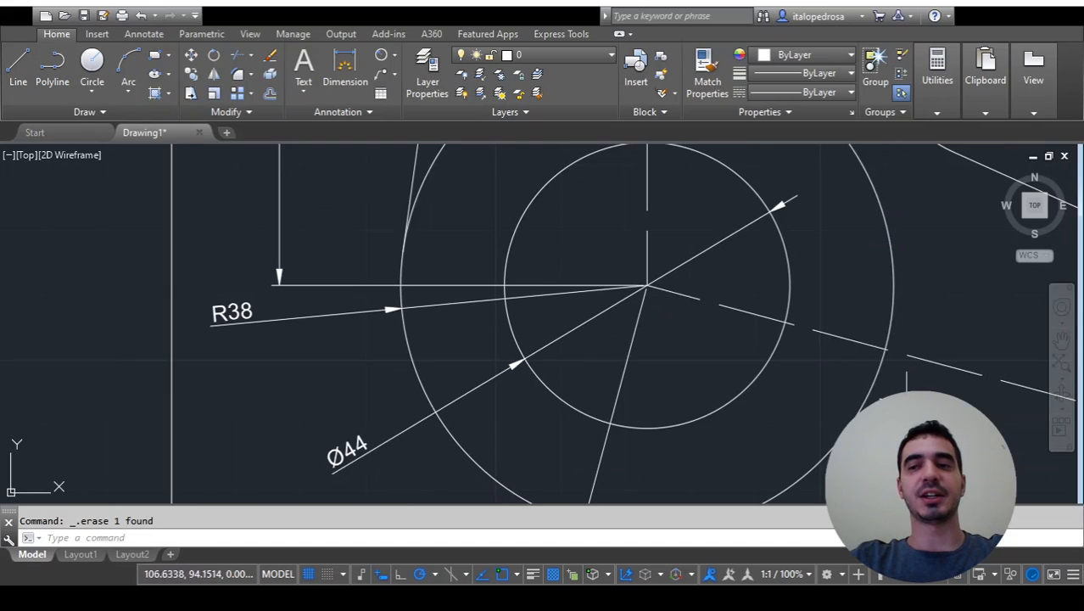
click(1061, 363)
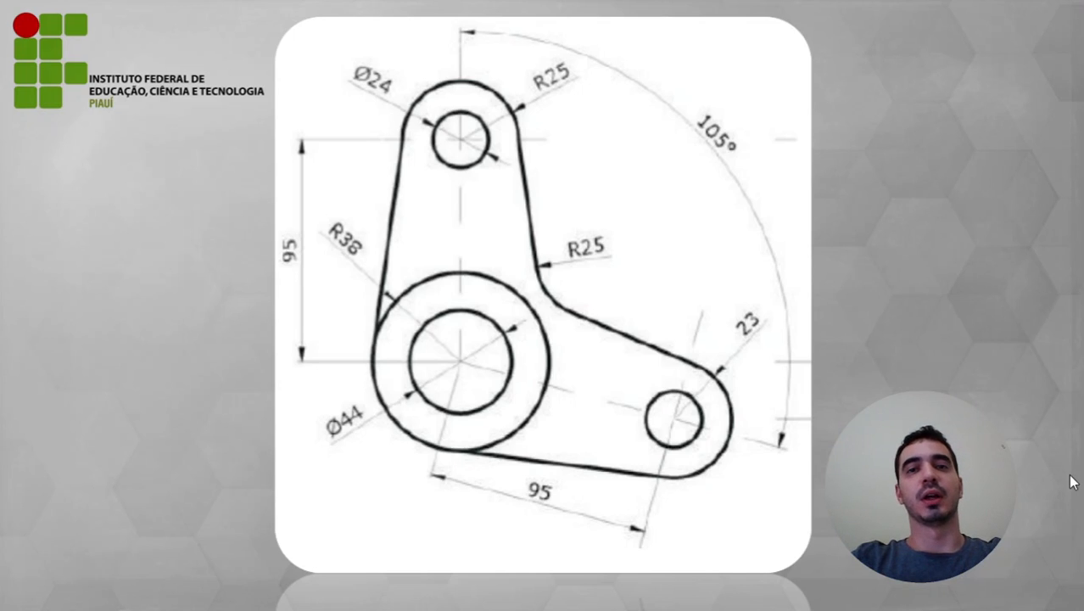
key(Left)
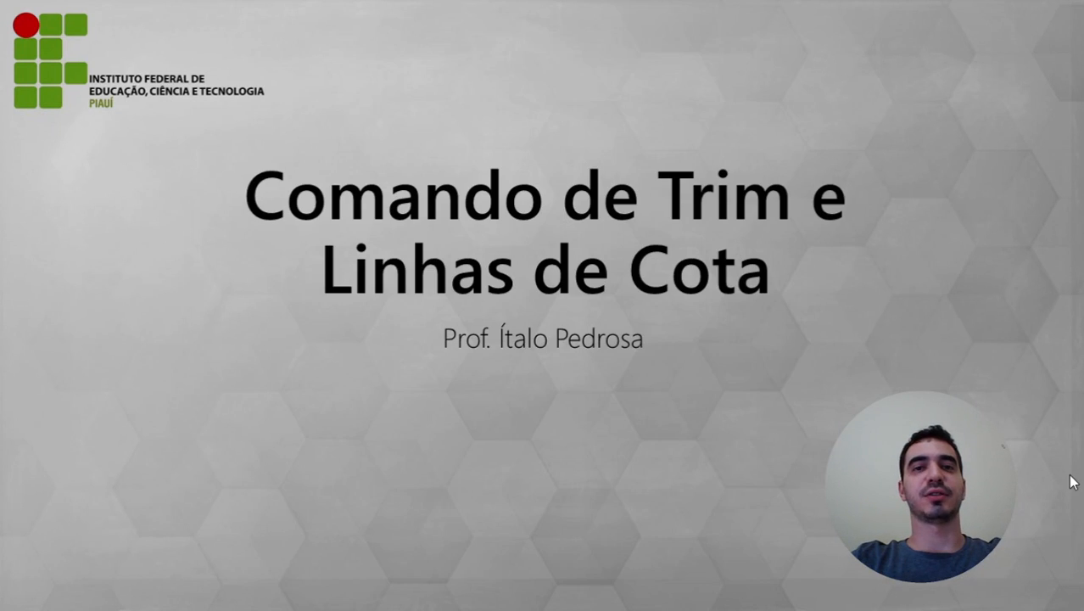